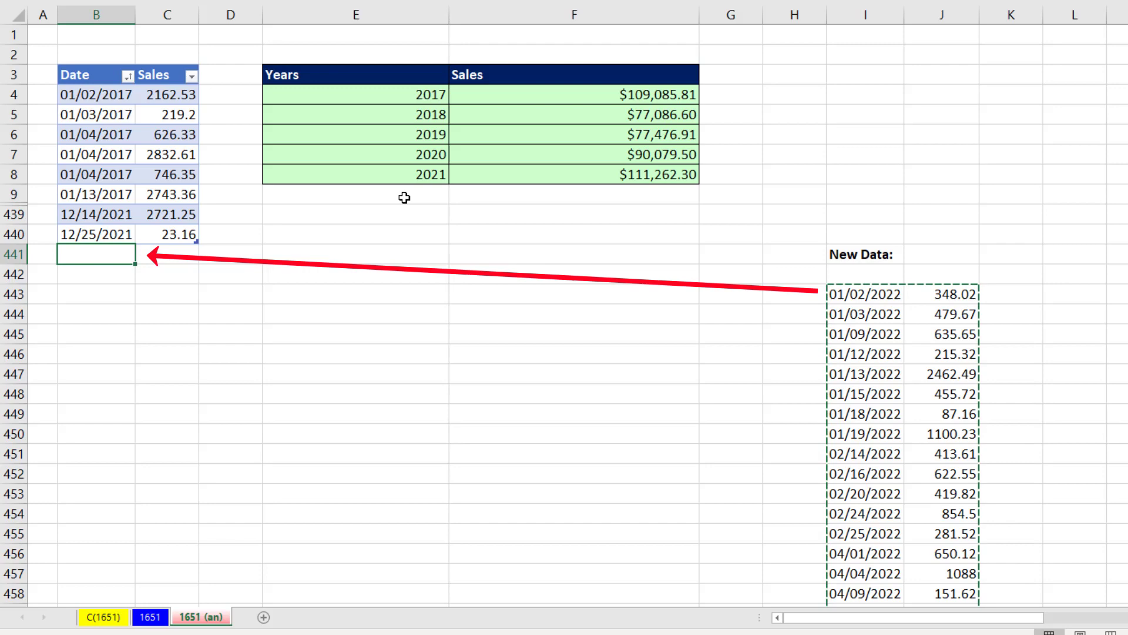
Step: Paste the 2022 rows beneath the Date/Sales table with Ctrl+V
key(ctrl+v)
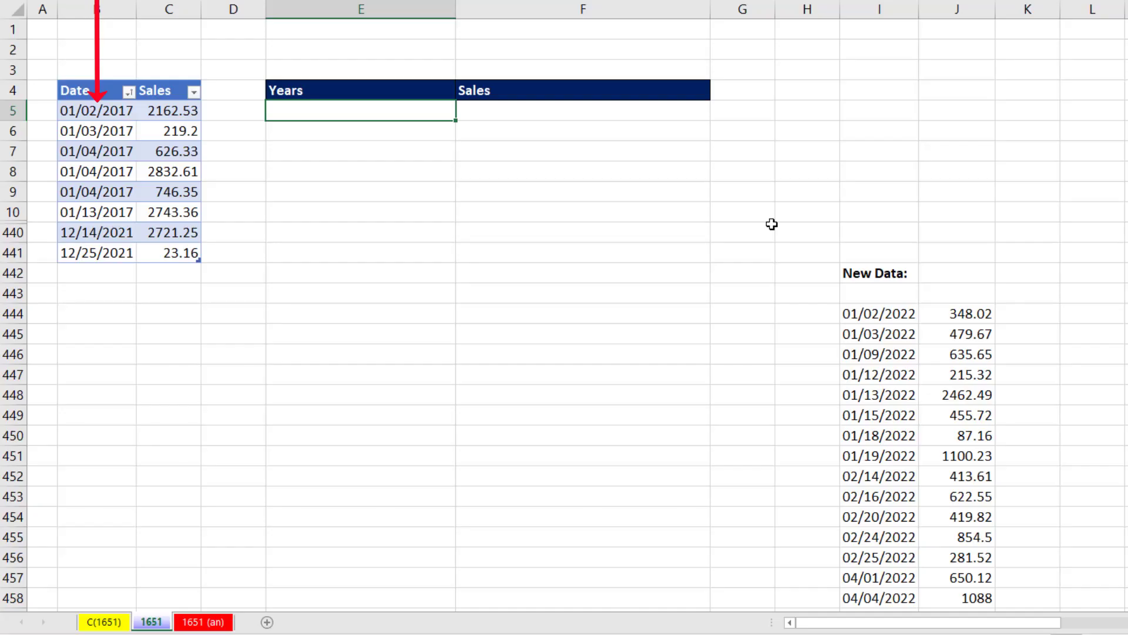
Step: In E5 write =YEAR(fSales[Date]) and preview its result with F9, then revert
text(=yea)
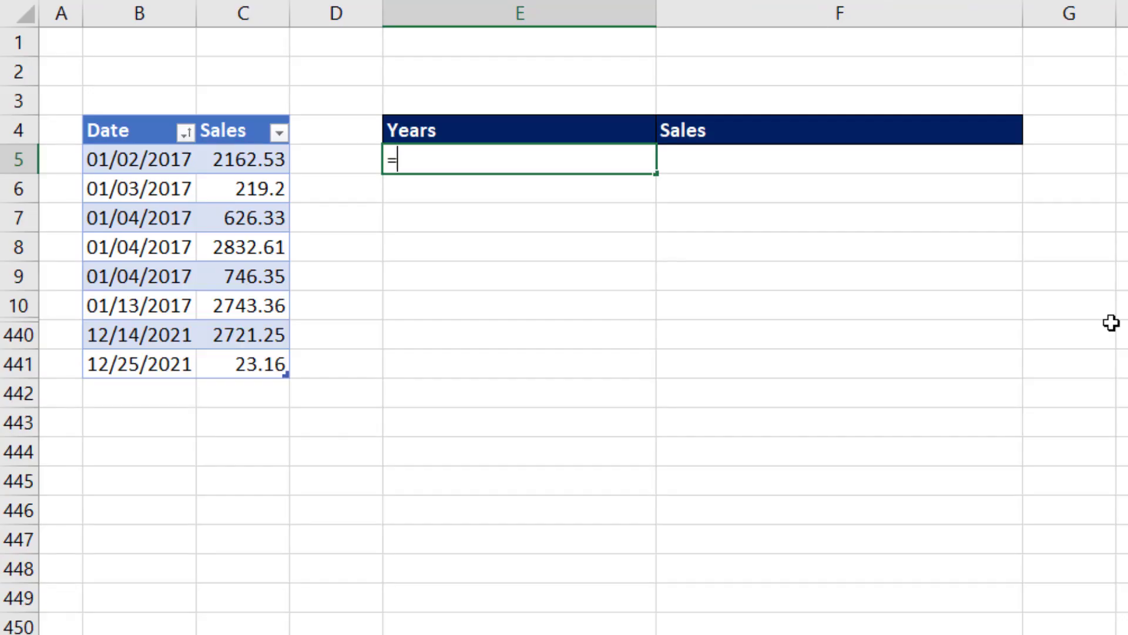
key(Tab)
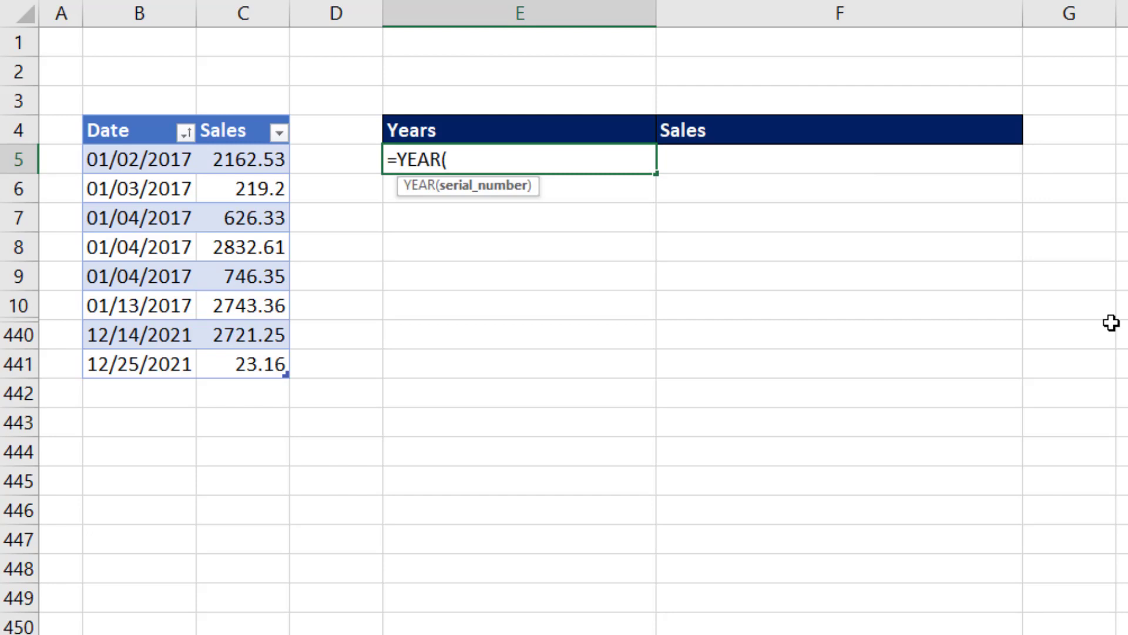
click(128, 116)
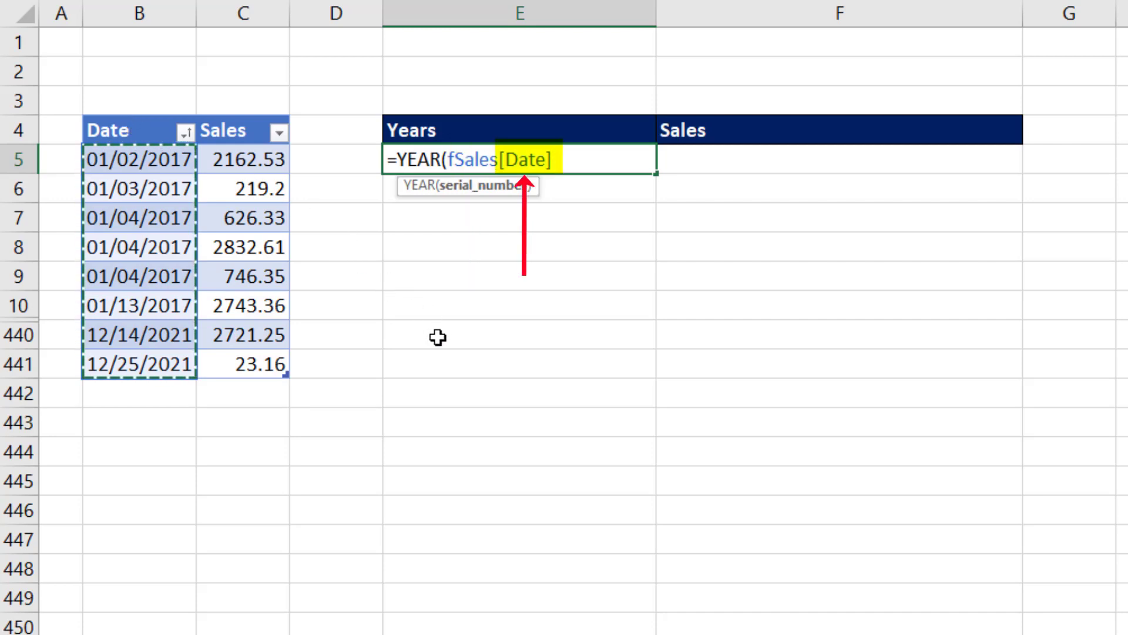
text())
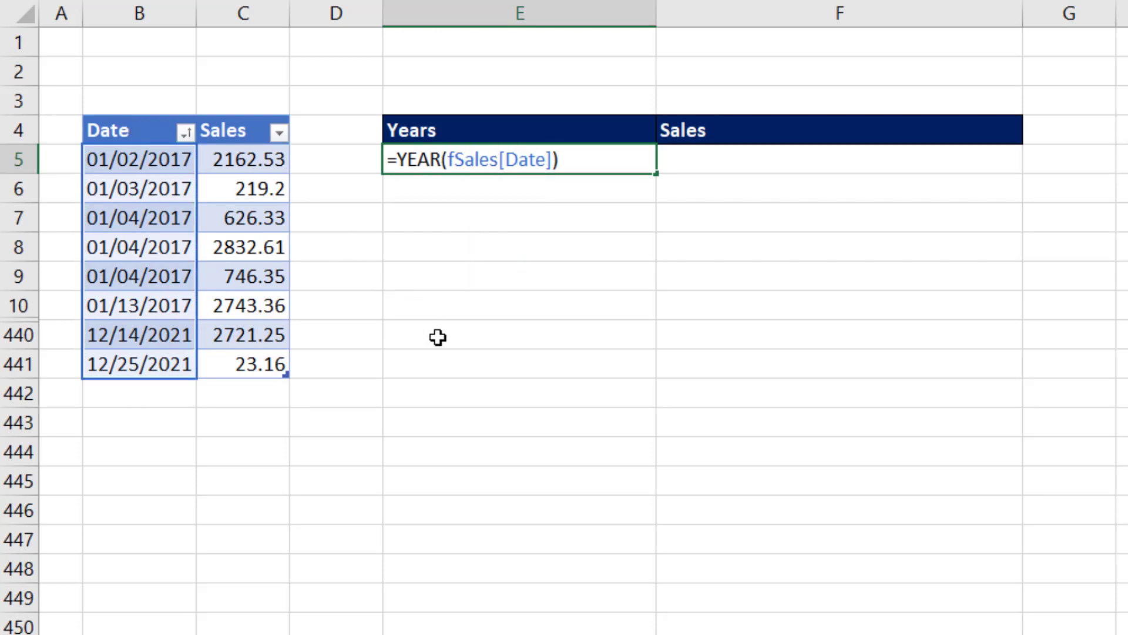
key(F9)
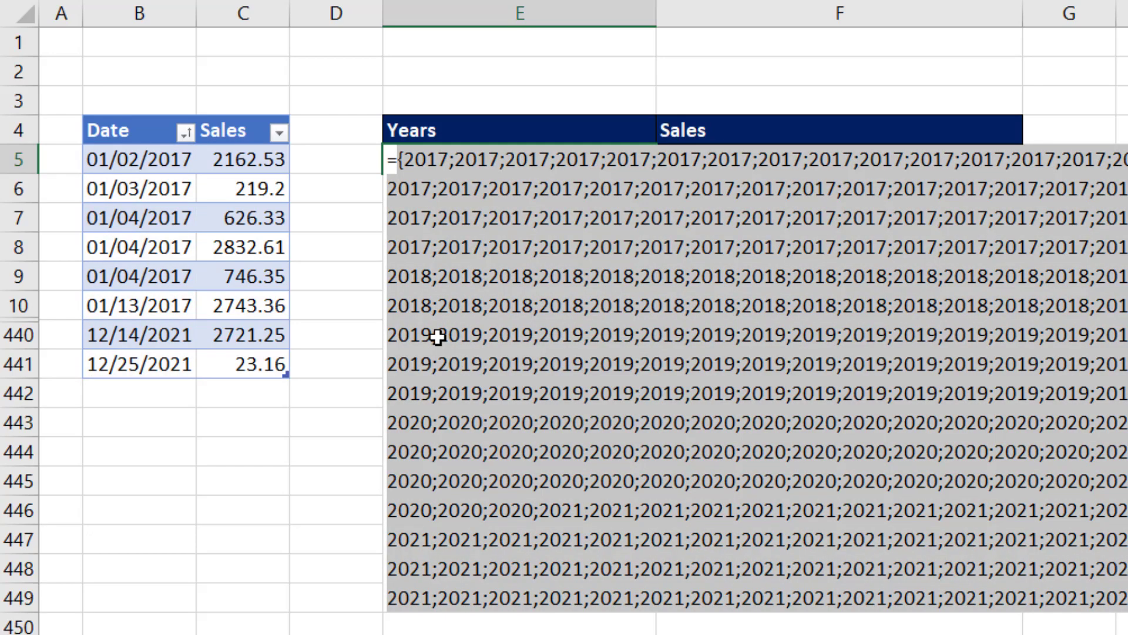
key(ctrl+z)
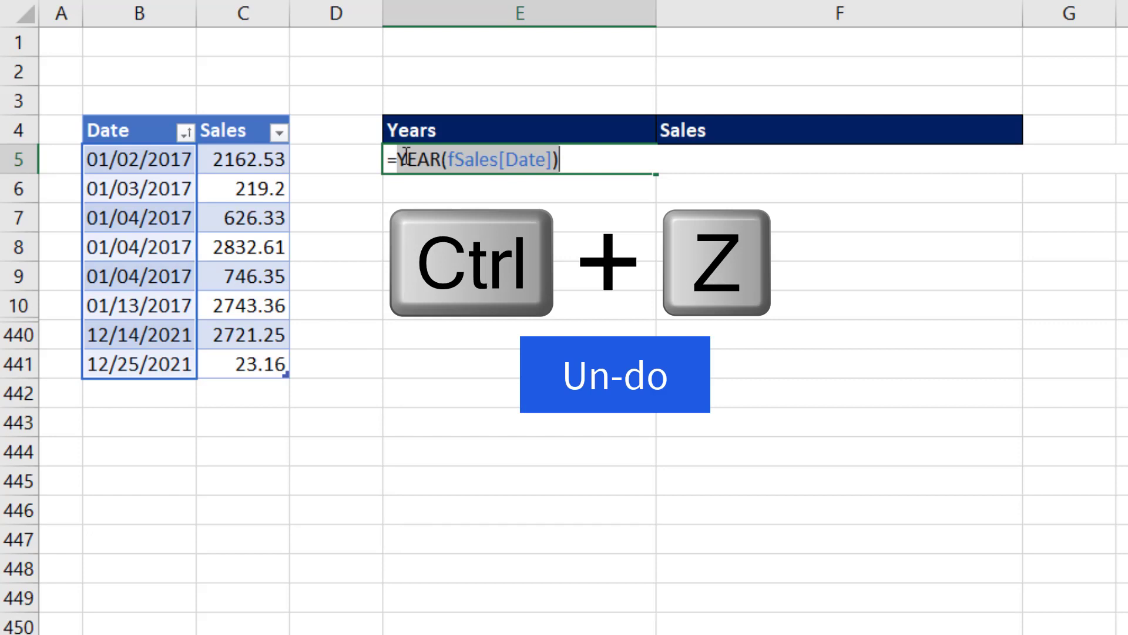
Step: Wrap the year formula in UNIQUE and preview the distinct years 2017–2021
text(un)
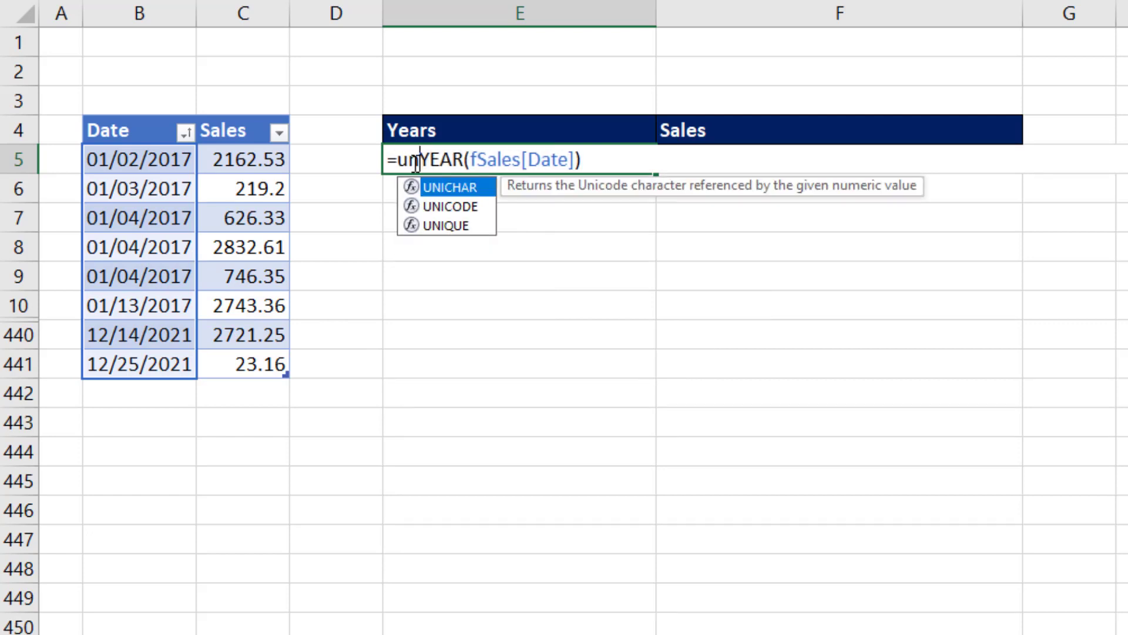
key(Down)
key(Down)
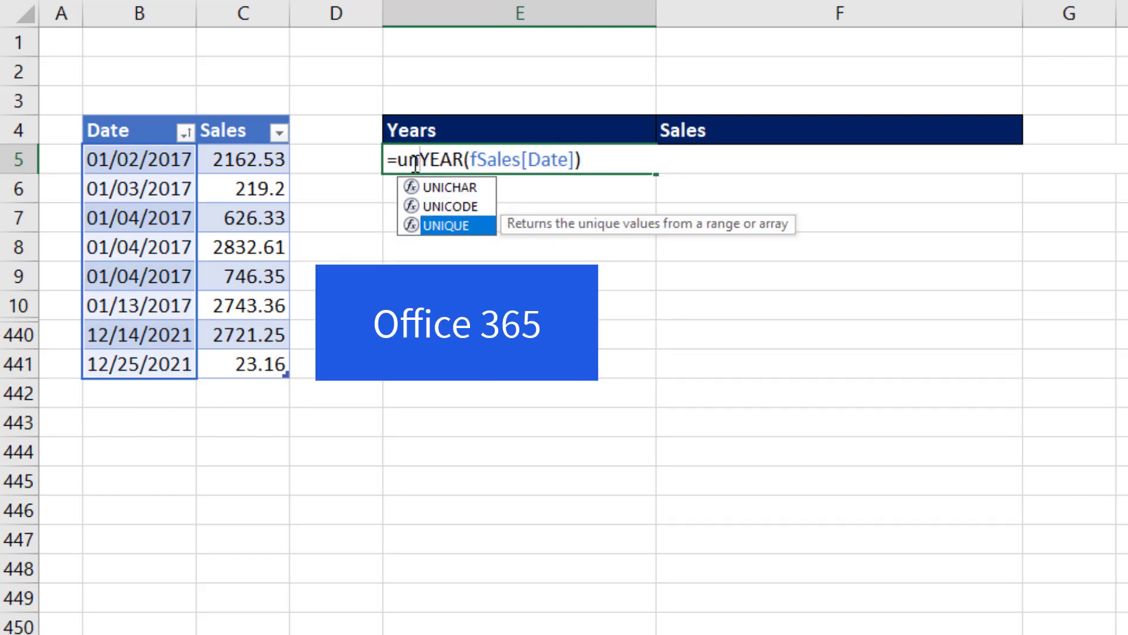
key(Tab)
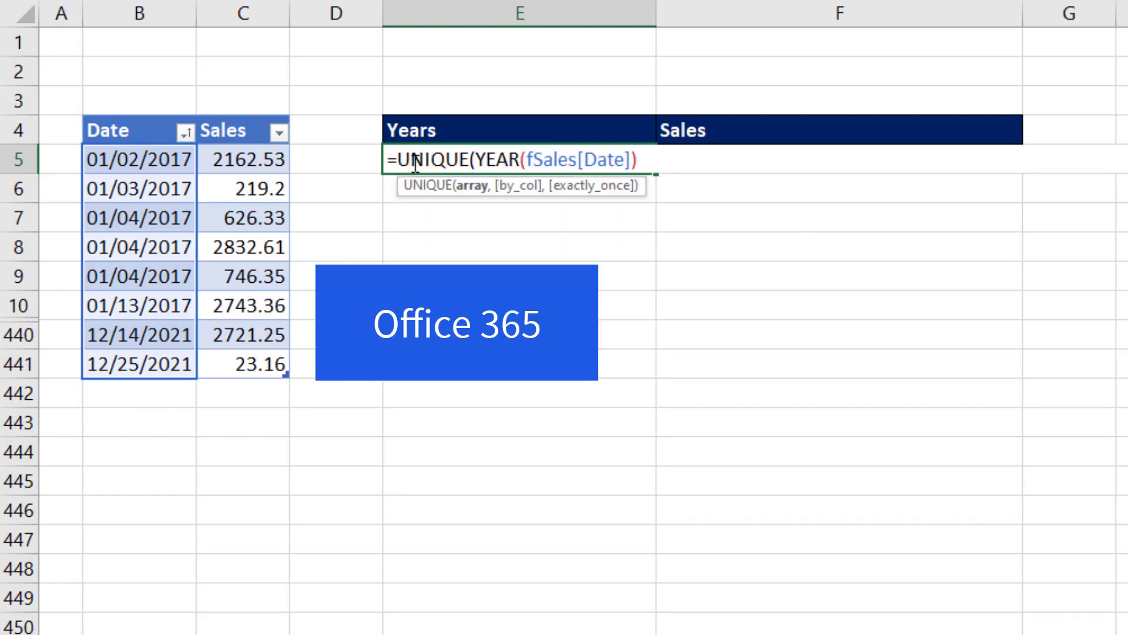
click(647, 160)
text())
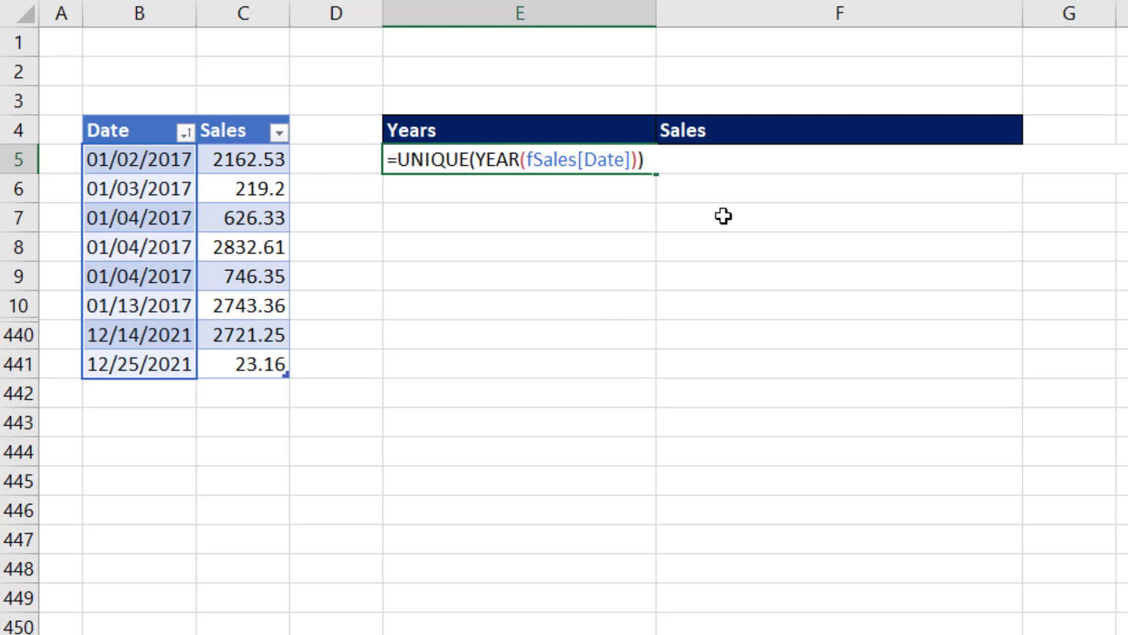
key(F9)
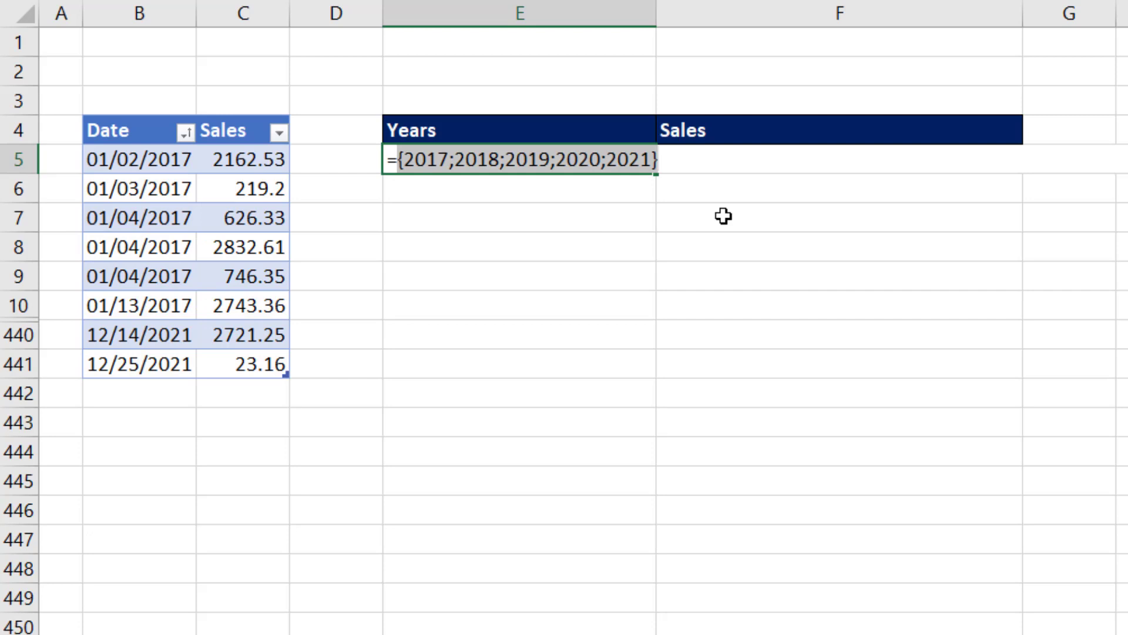
Step: Wrap the E5 formula in SORT and commit it so 2017–2021 spill down E5:E9
key(ctrl+z)
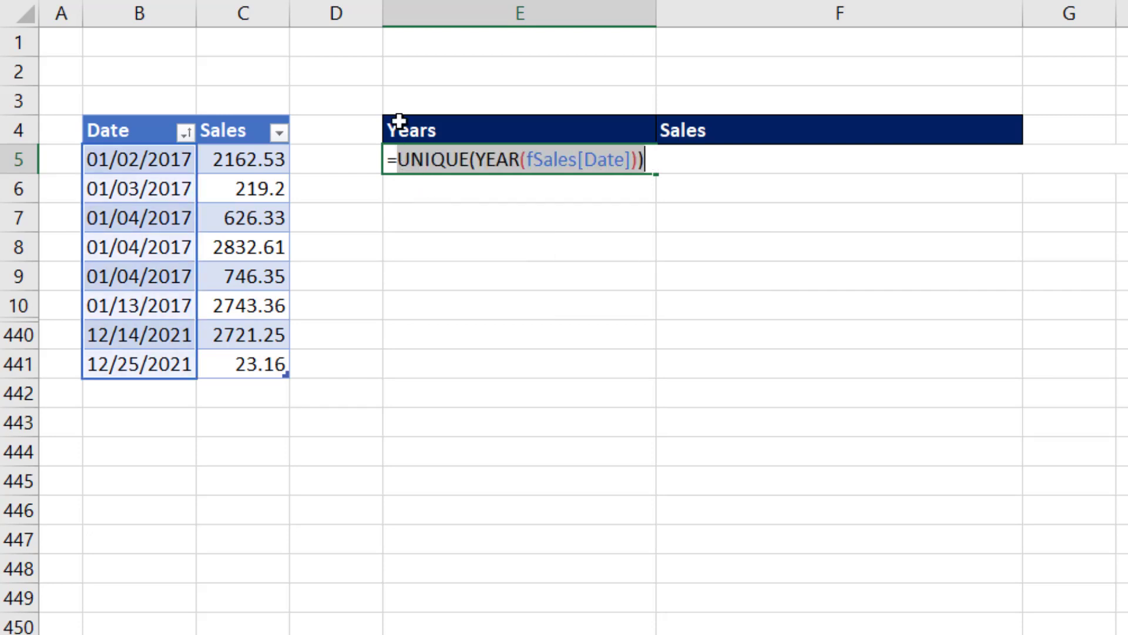
click(390, 158)
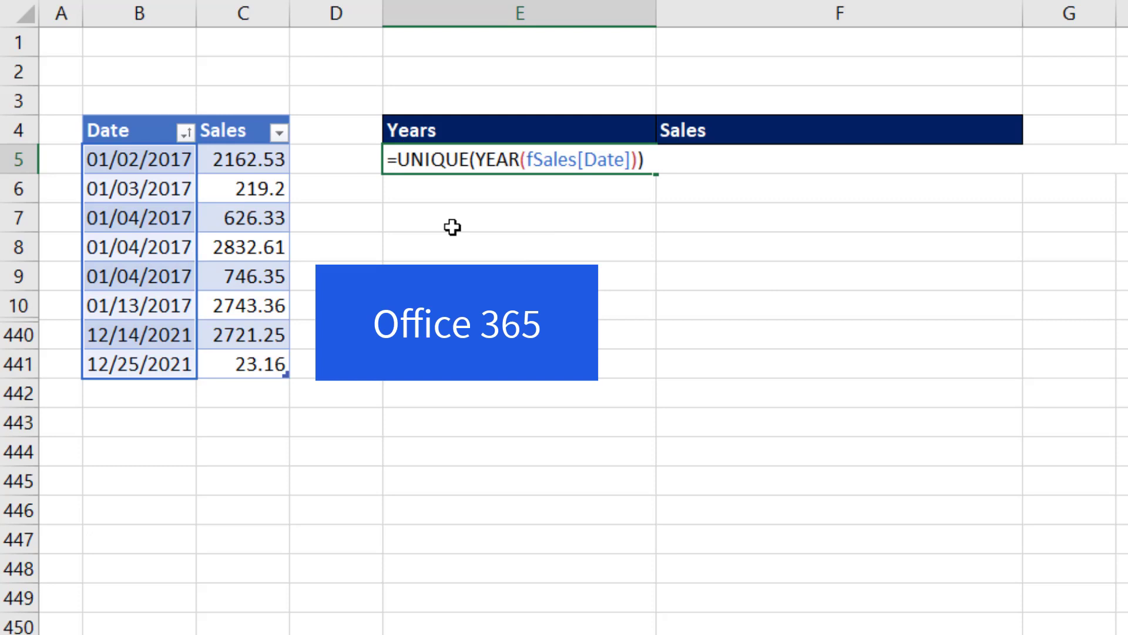
text(sor)
key(Tab)
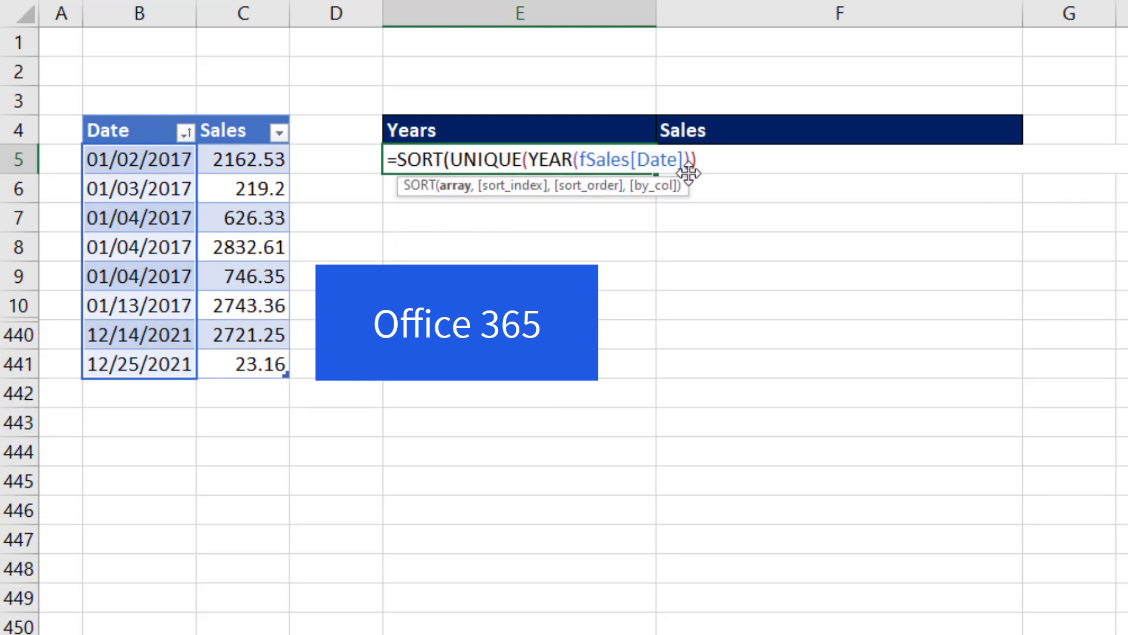
click(713, 157)
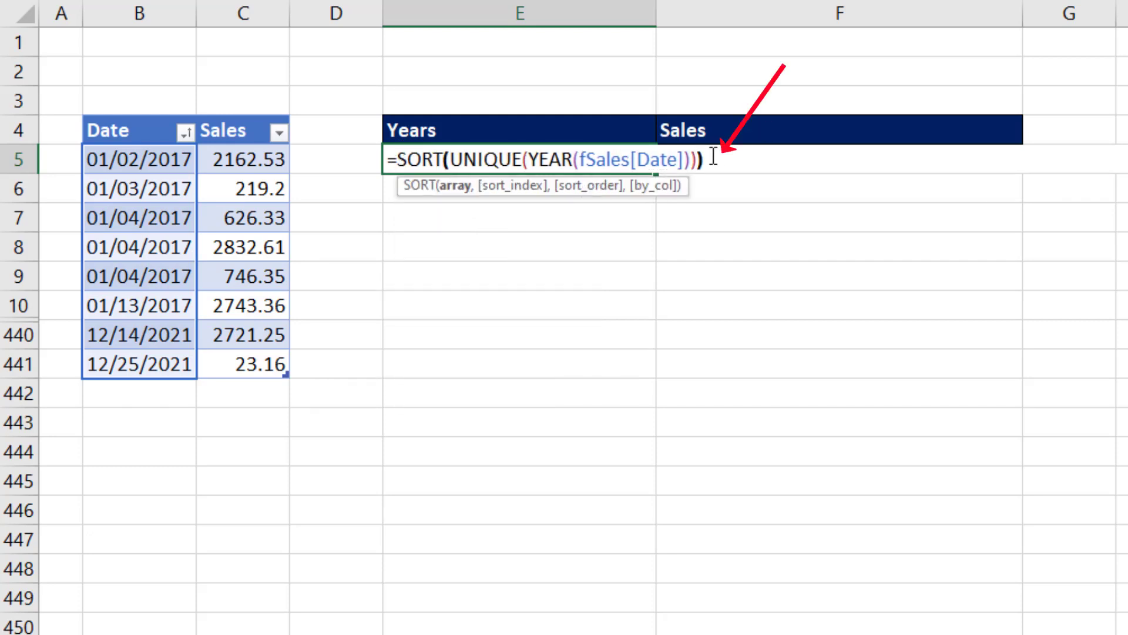
text())
key(Return)
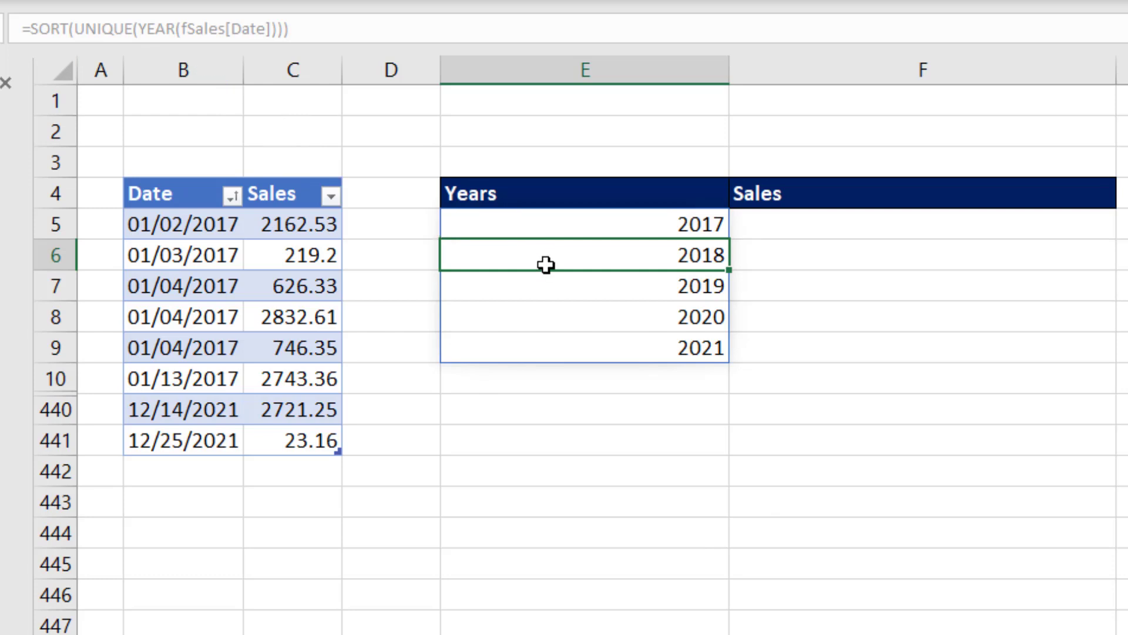
click(540, 224)
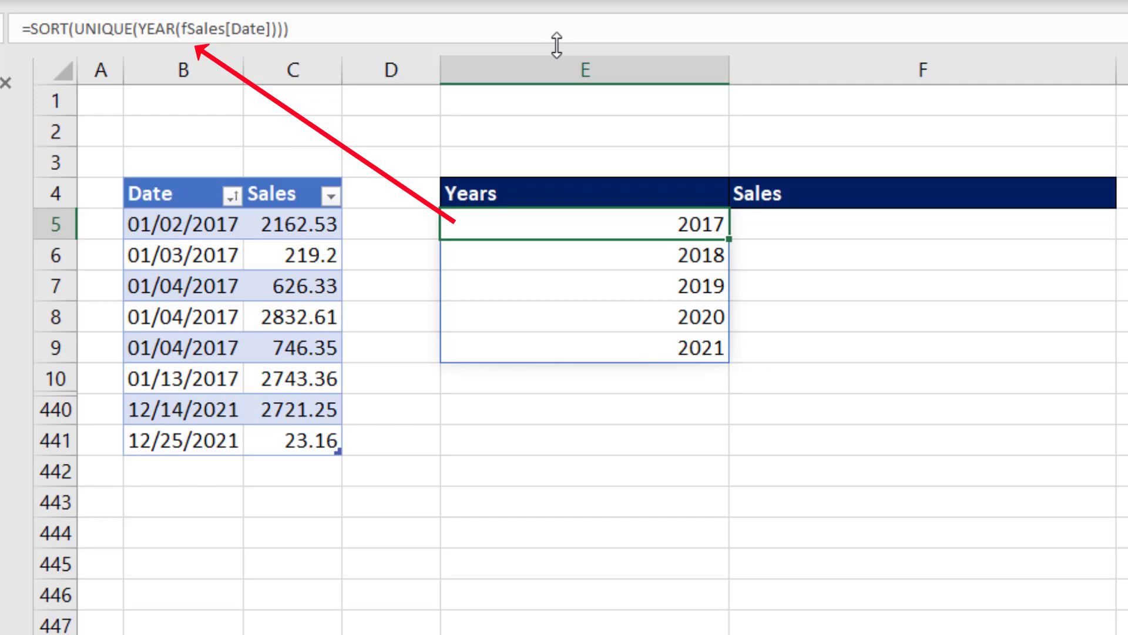
Step: Start =SUMIFS in F5 with fSales[Sales] as sum range and fSales[Date] as criteria range
key(Right)
text(=su)
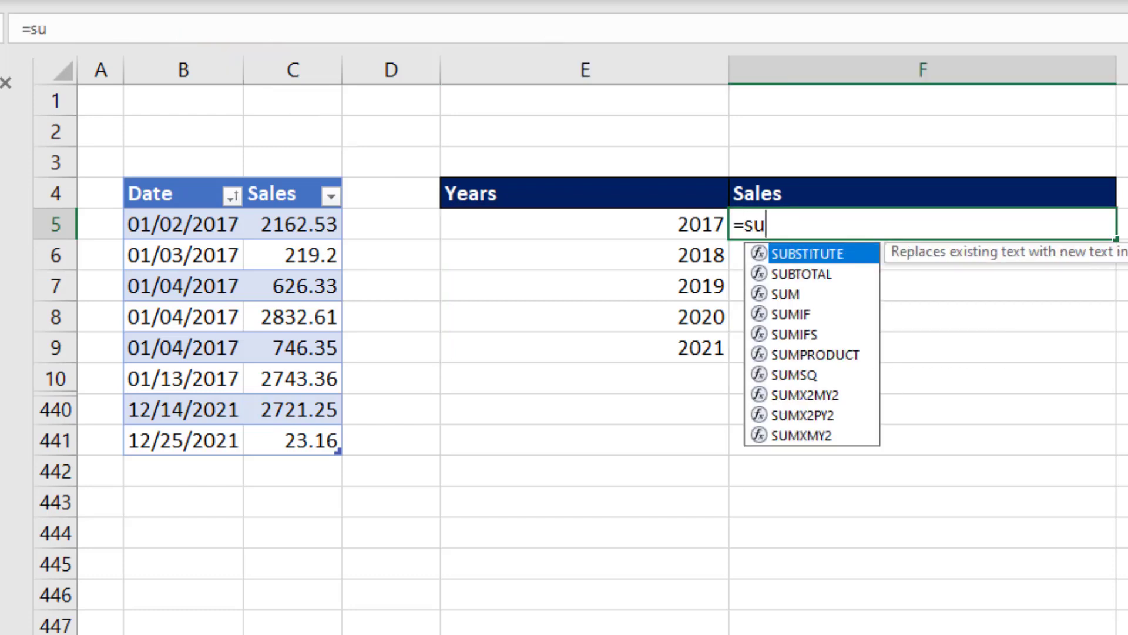
text(mifs)
key(Tab)
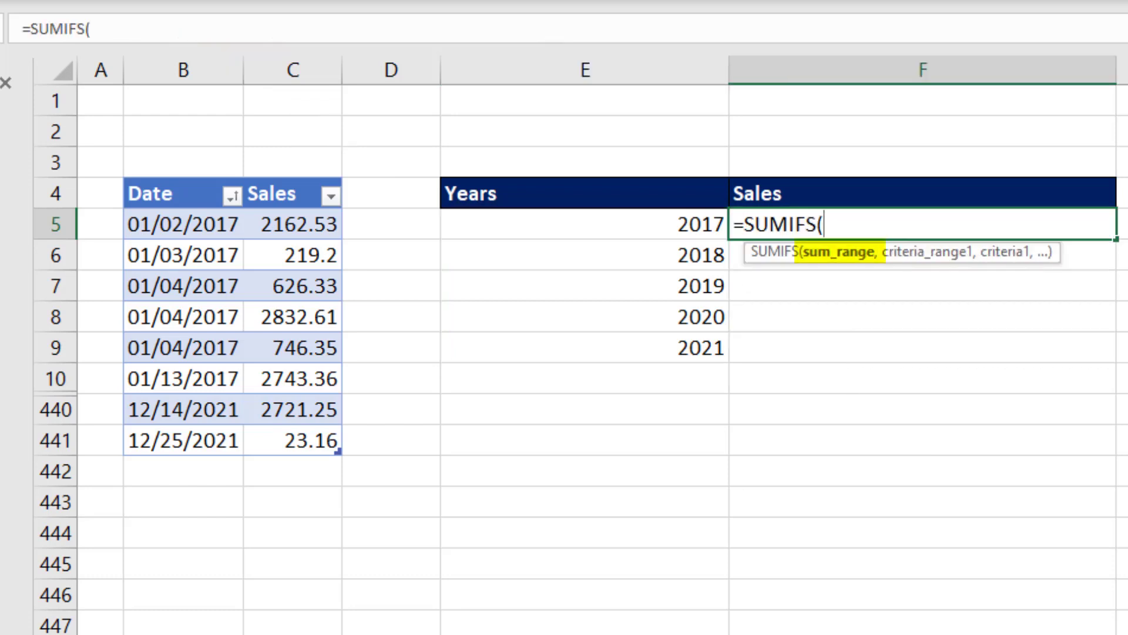
click(291, 181)
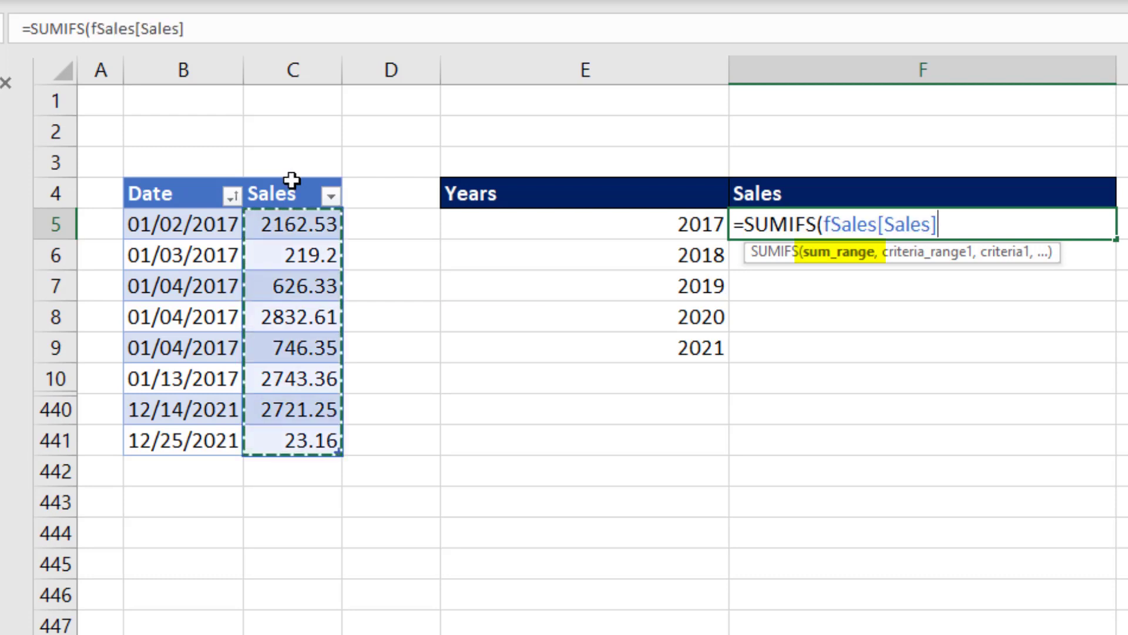
text(,)
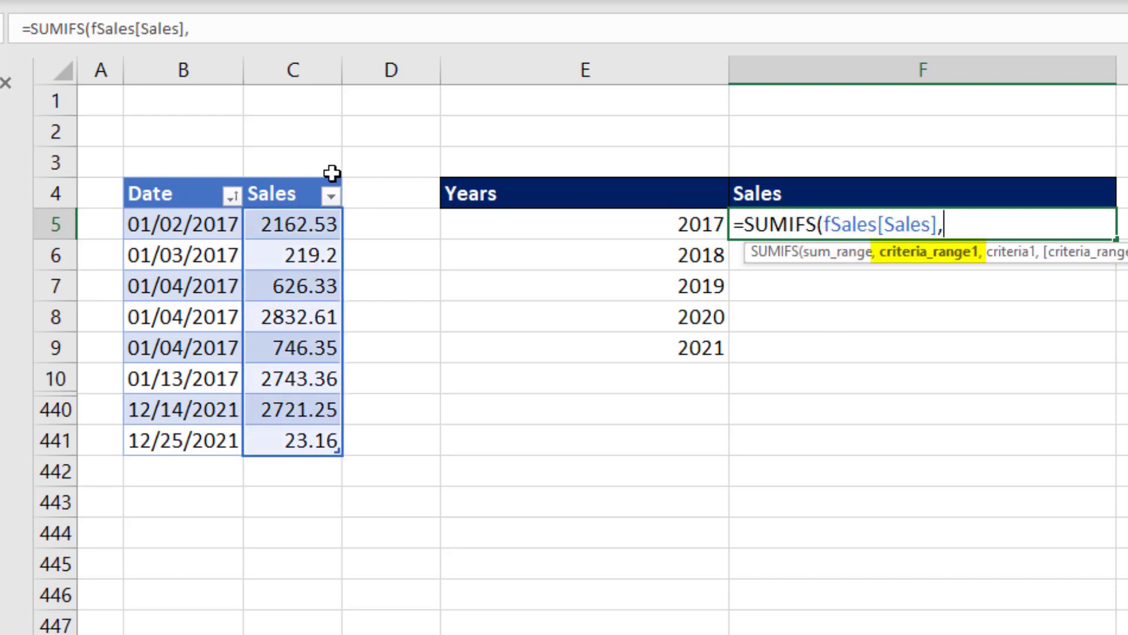
click(158, 175)
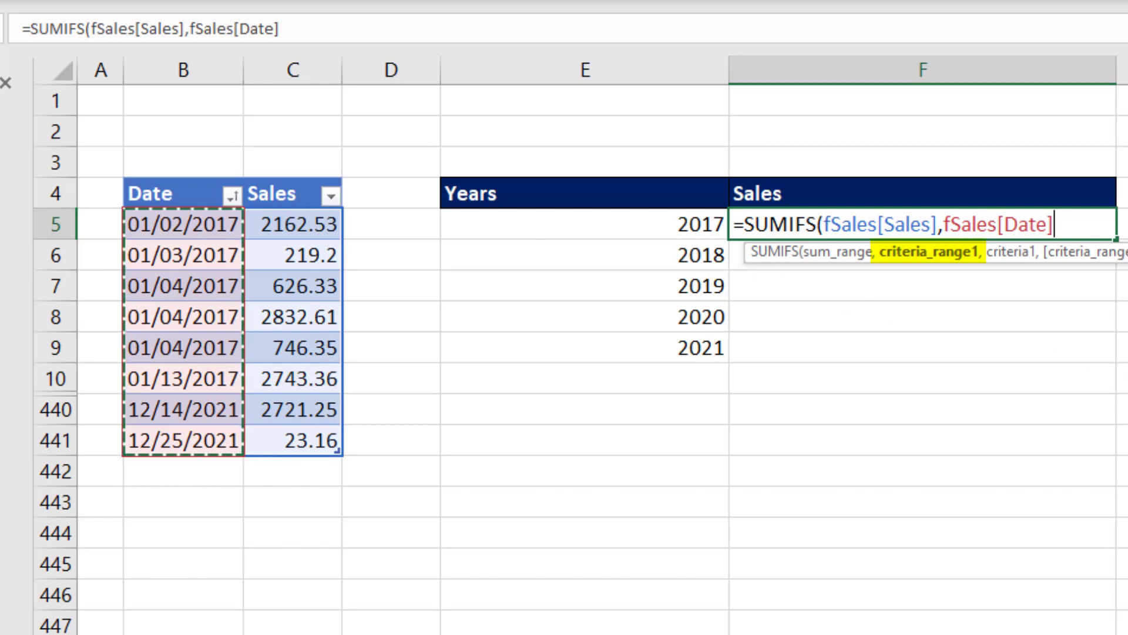
text(,)
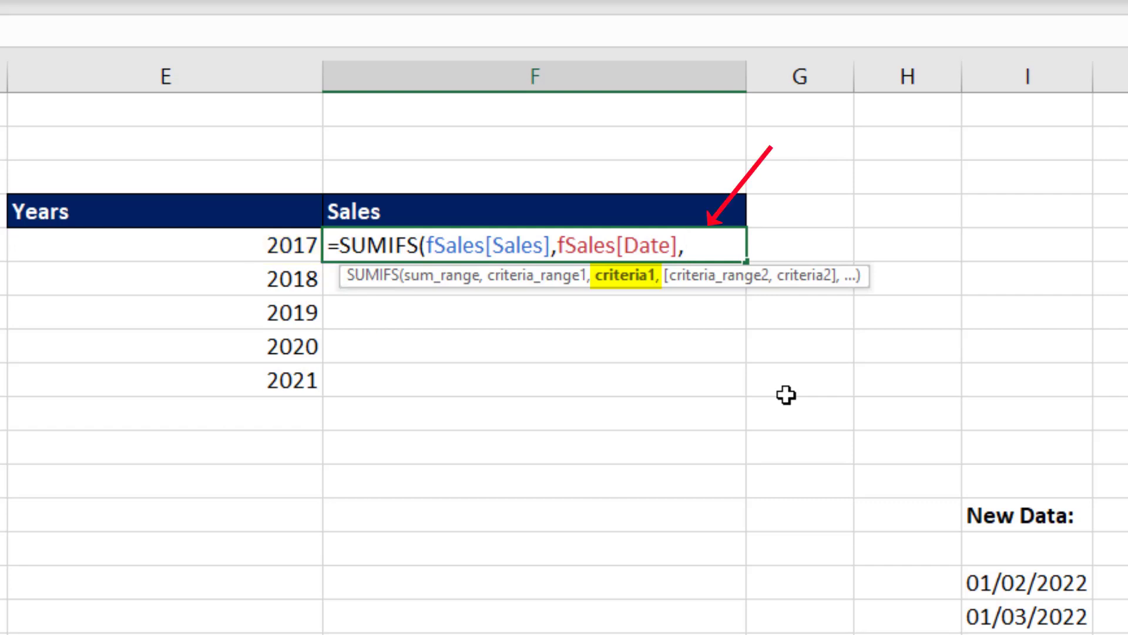
Step: Add date criteria ">="&DATE(E5#,1,1) and "<="&DATE(E5#,12,31) to close the SUMIFS formula
text(">=)
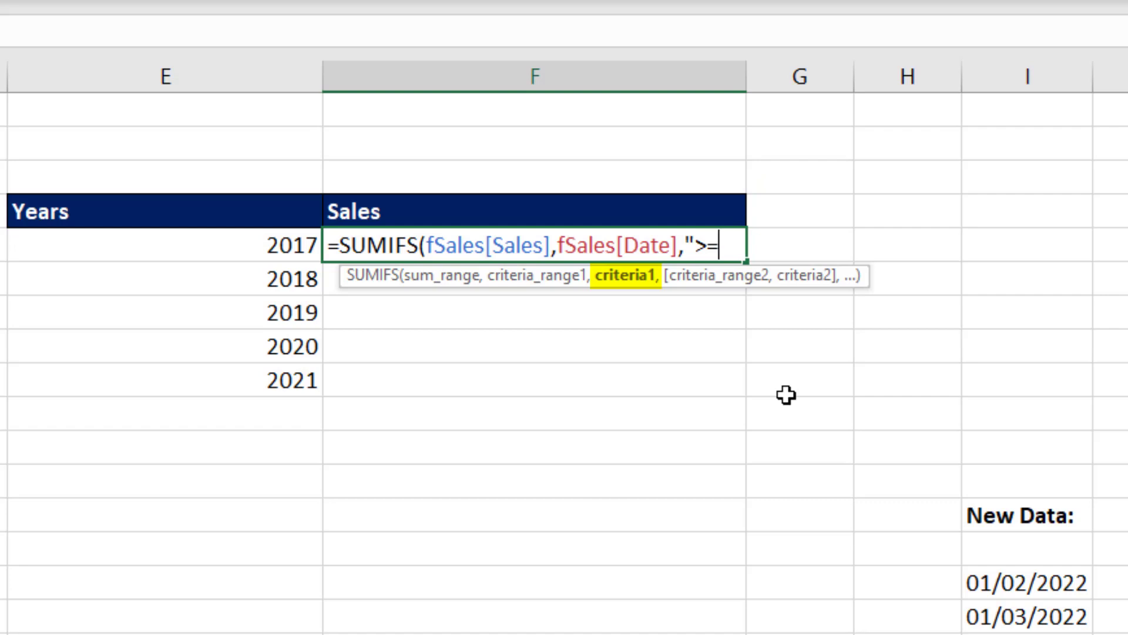
text("&)
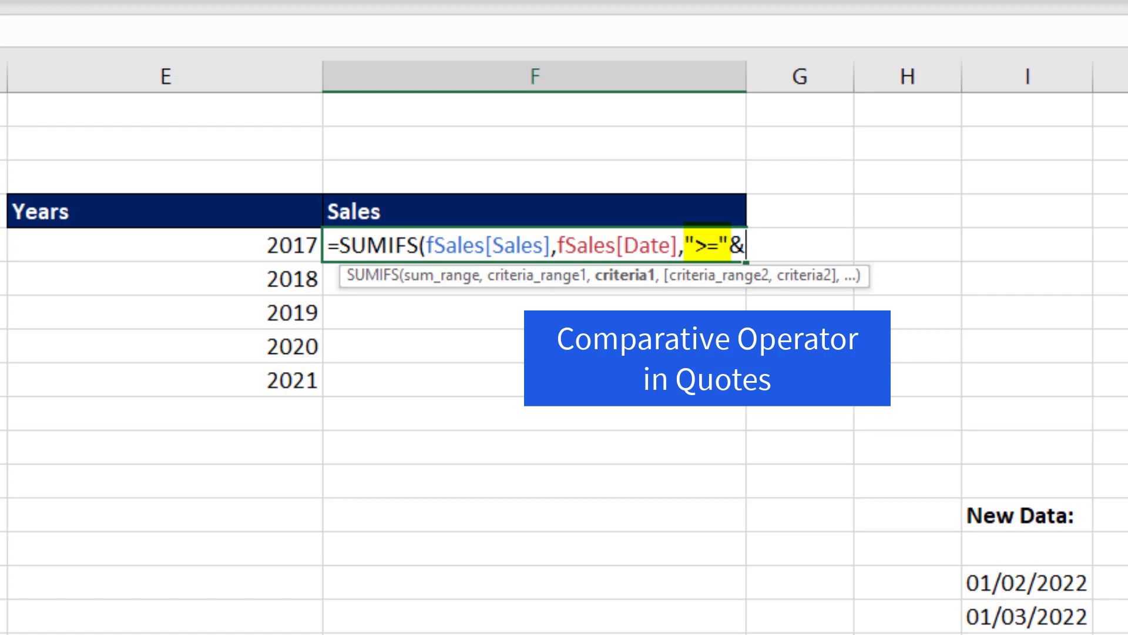
text(date)
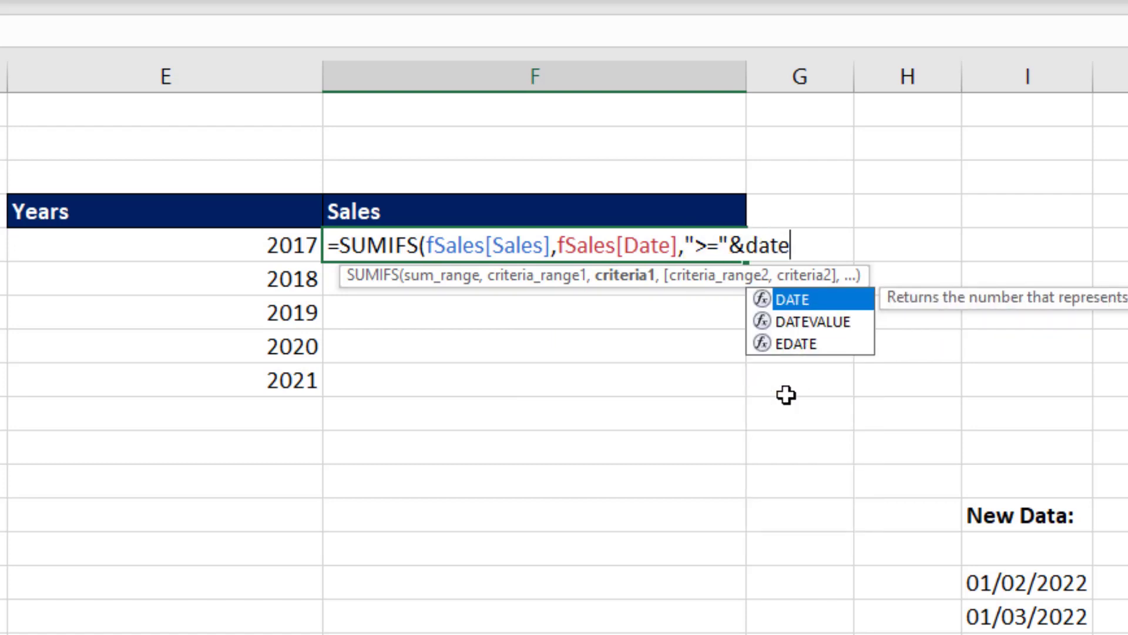
key(Tab)
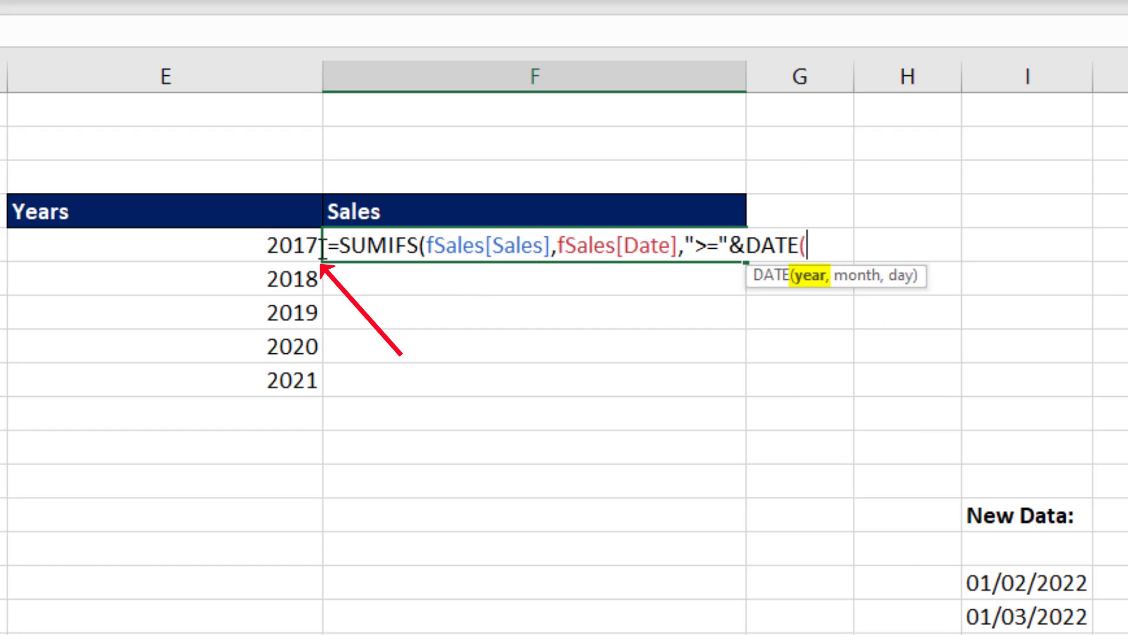
click(278, 245)
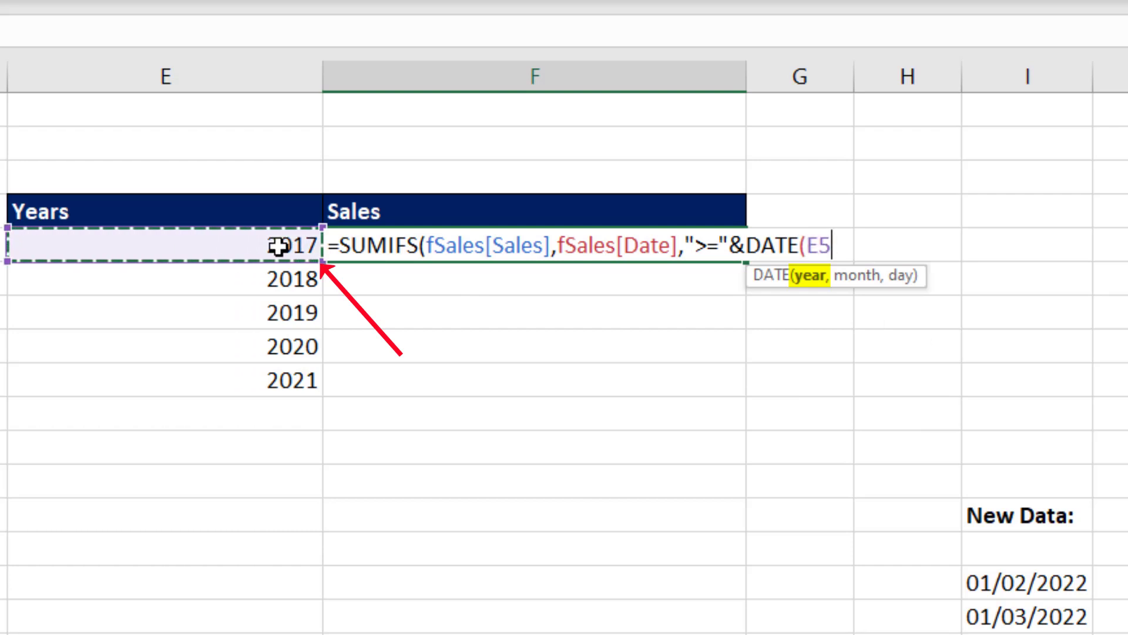
text(#)
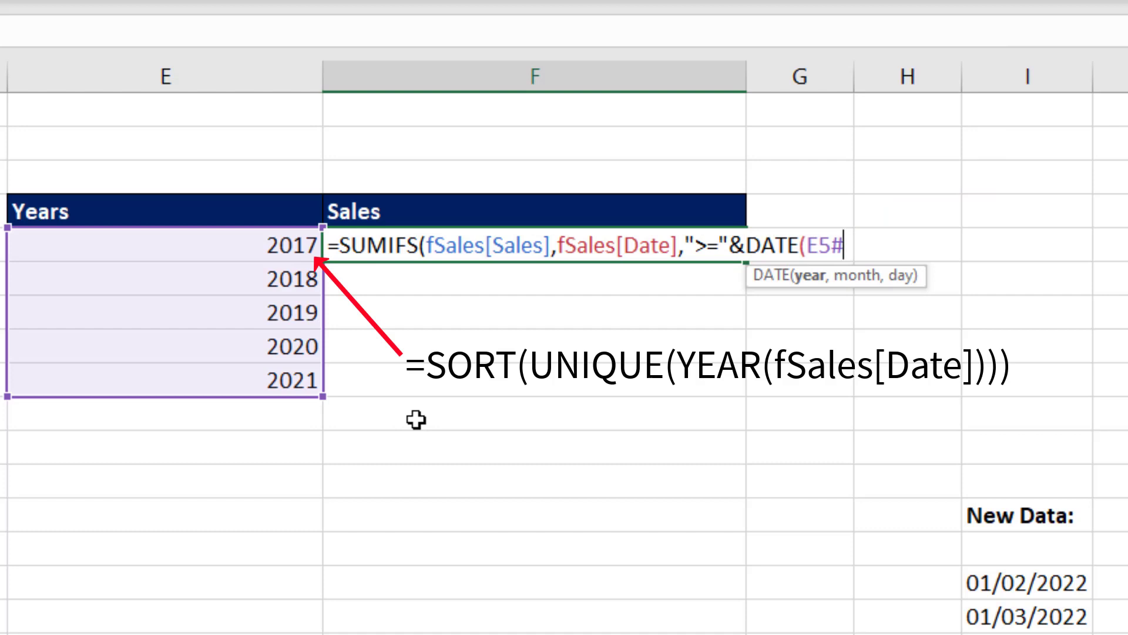
text(,)
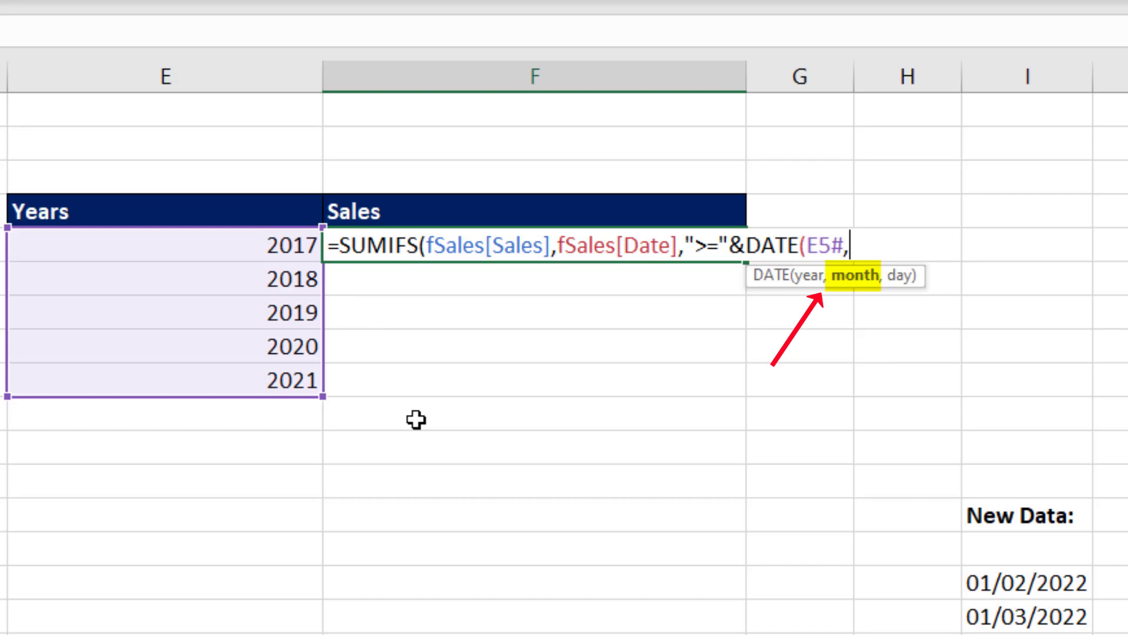
text(1,)
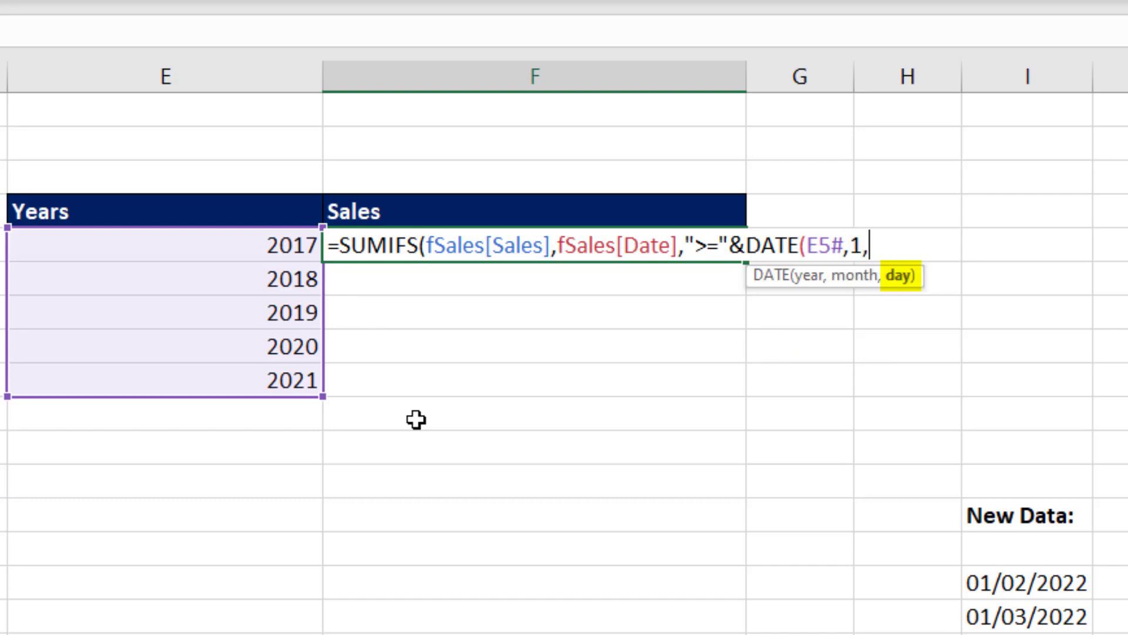
text(1))
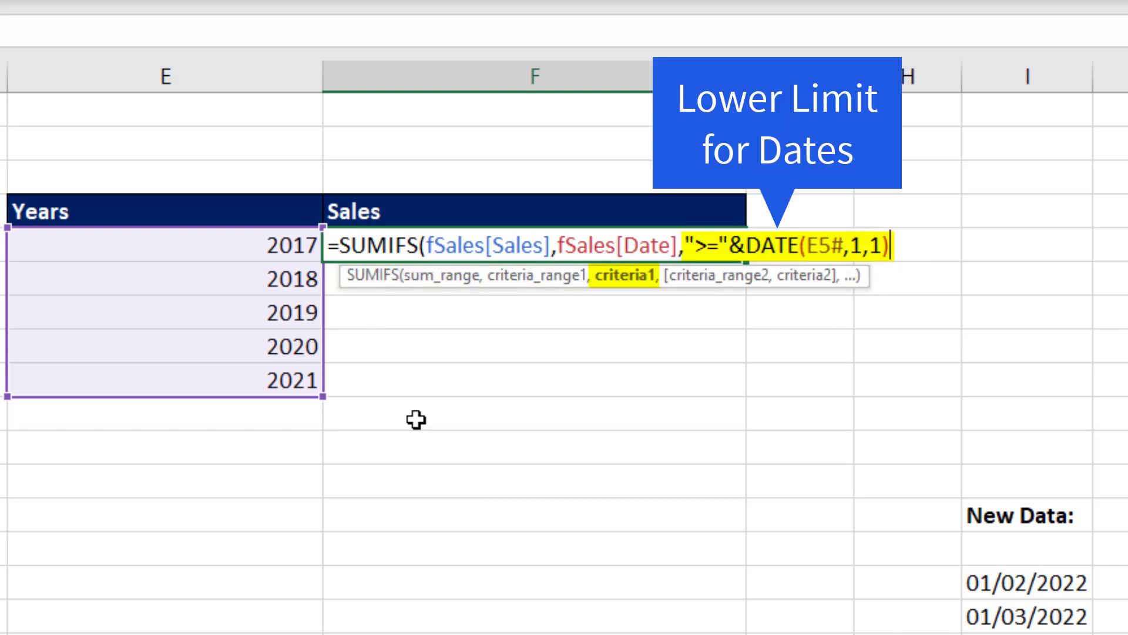
text(,)
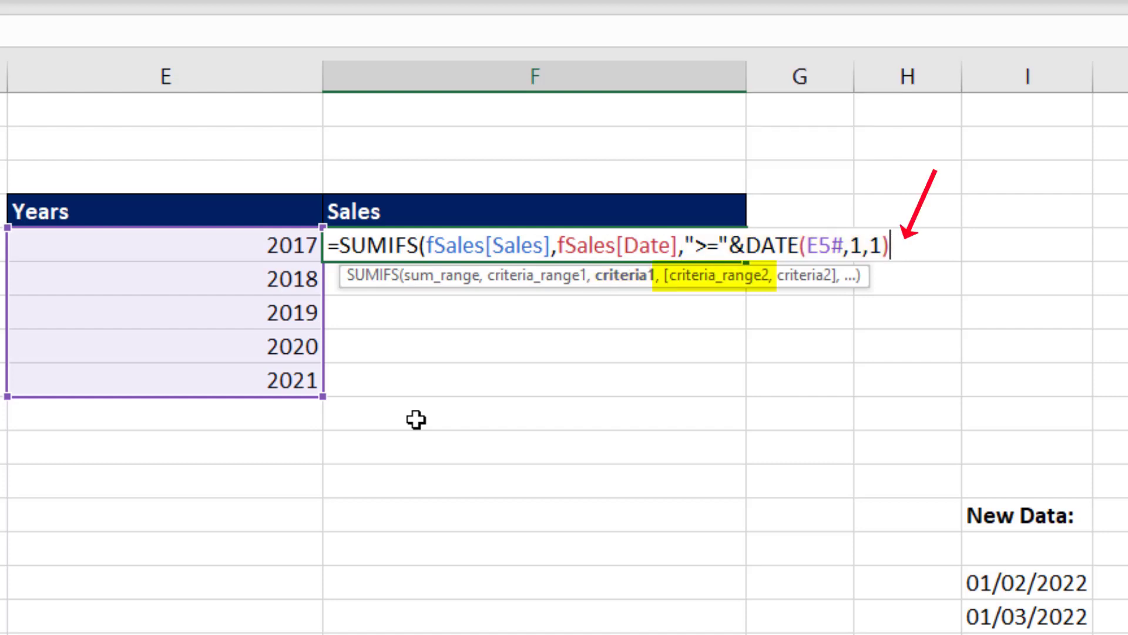
text(fSales[Date])
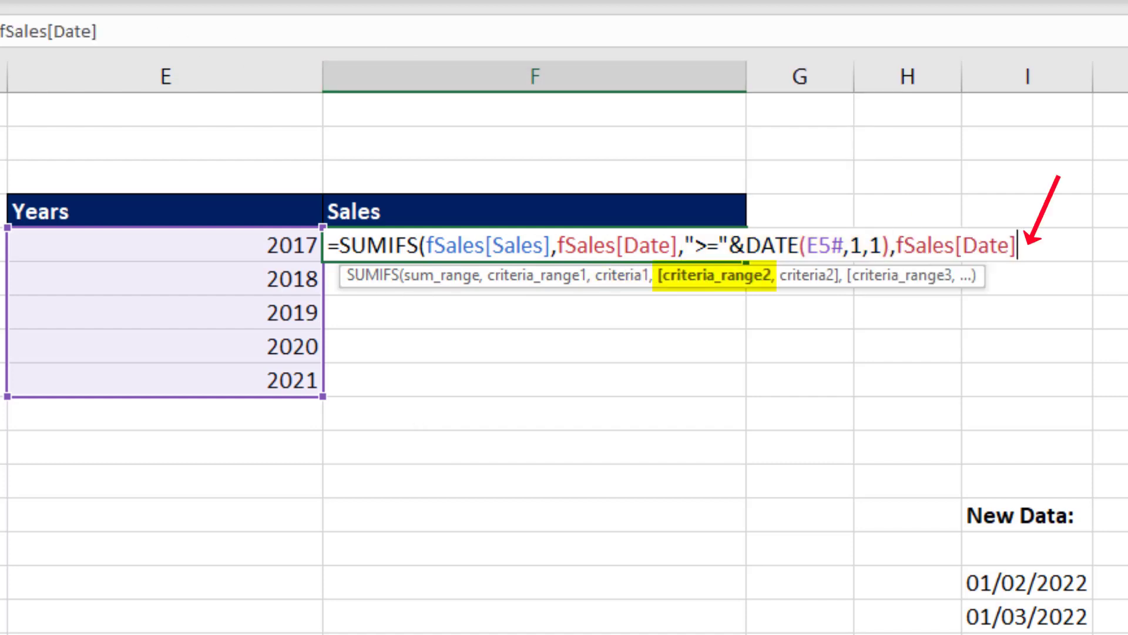
text(,)
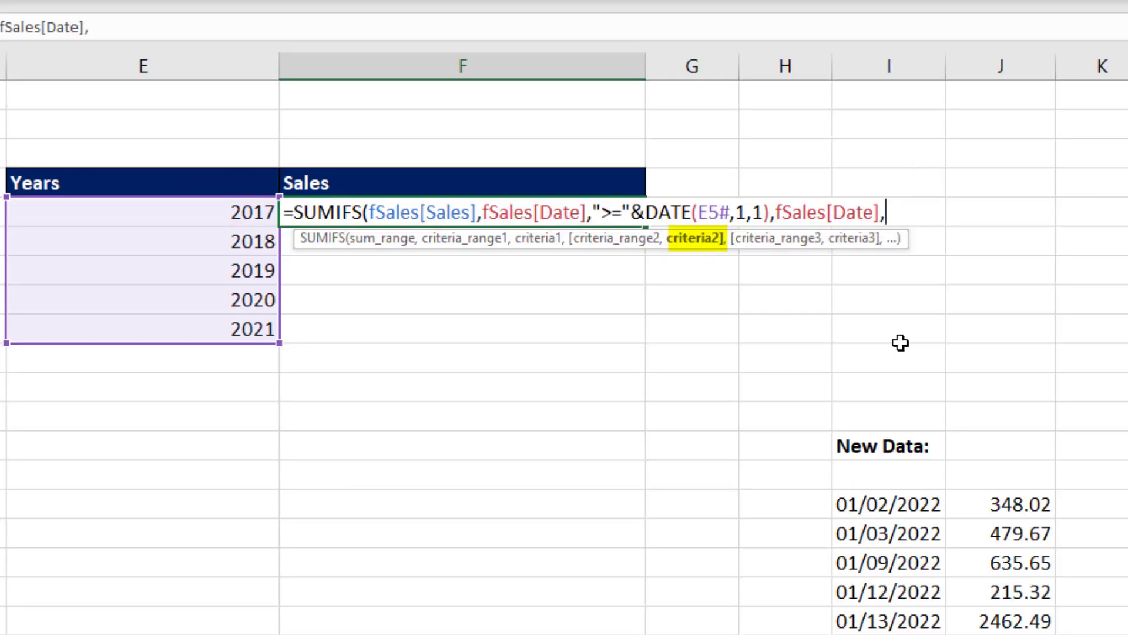
text(")
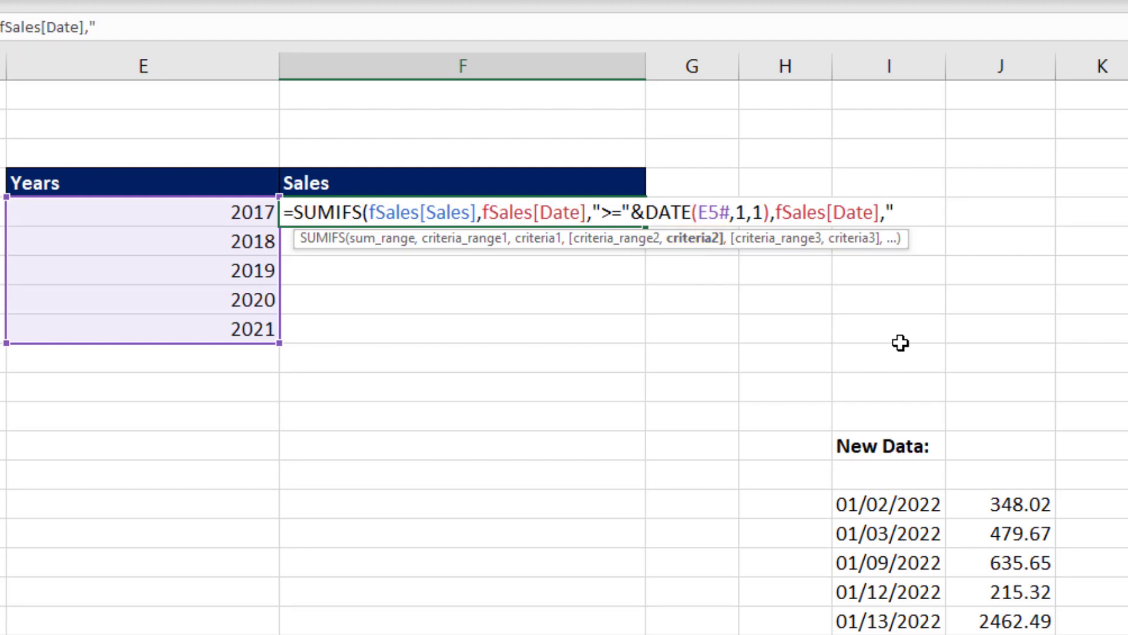
text(<=)
text(")
text(&date)
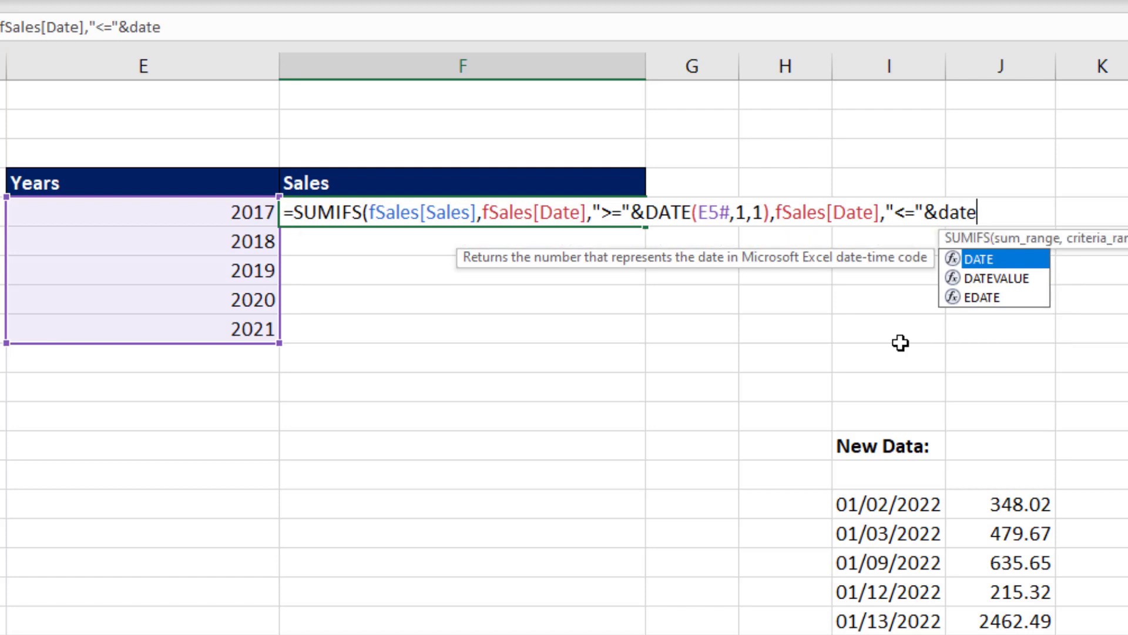
key(Tab)
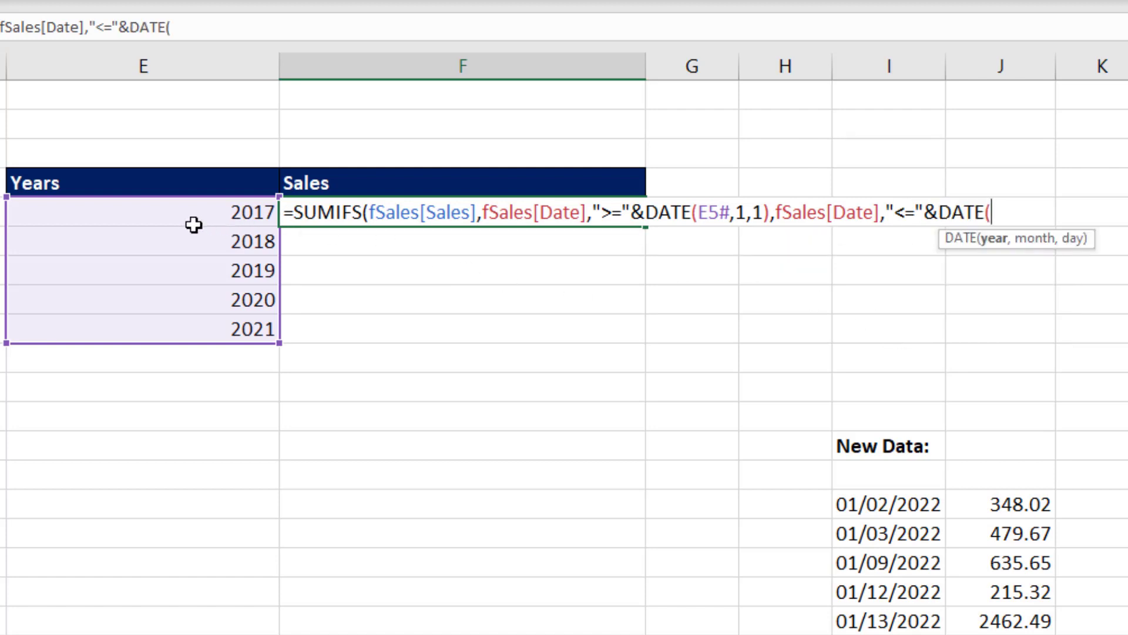
click(177, 215)
text(#)
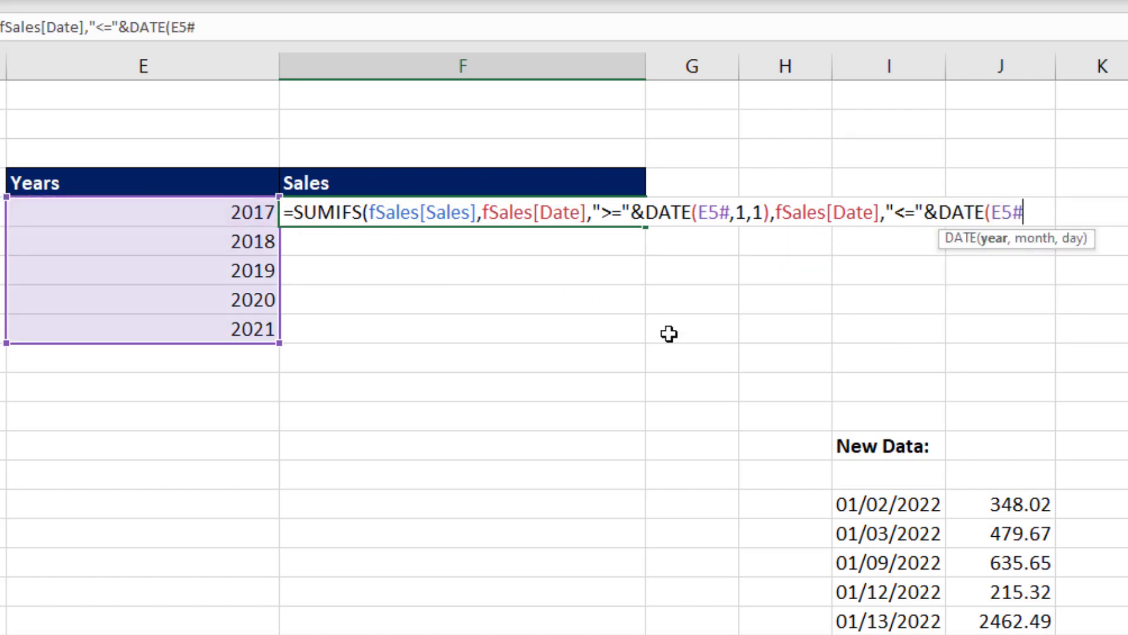
text(,12,)
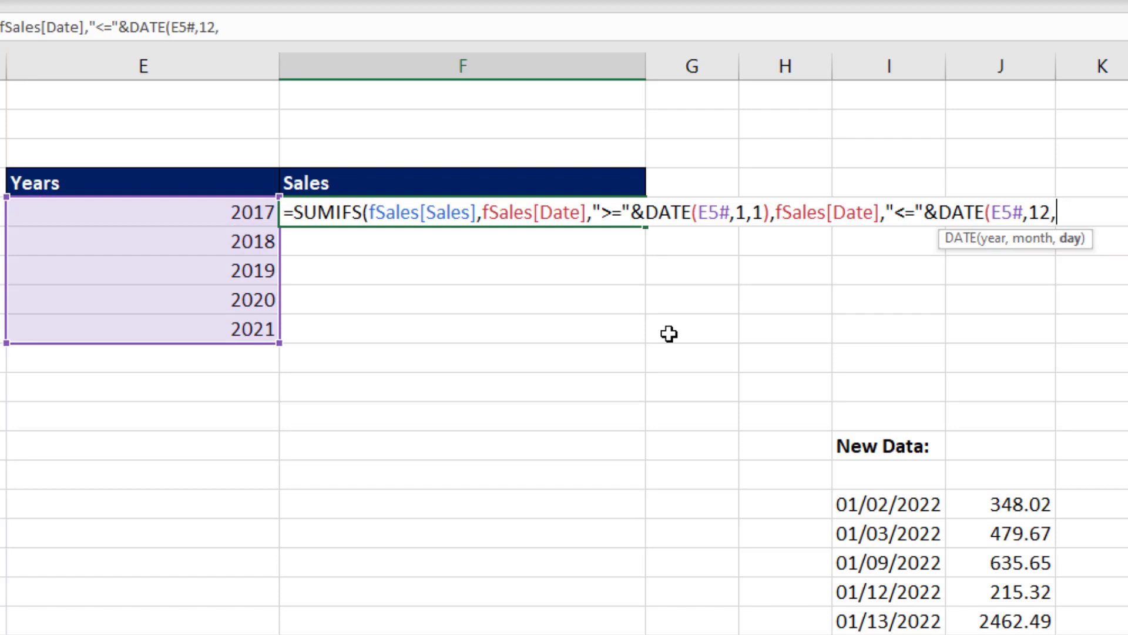
text(31)
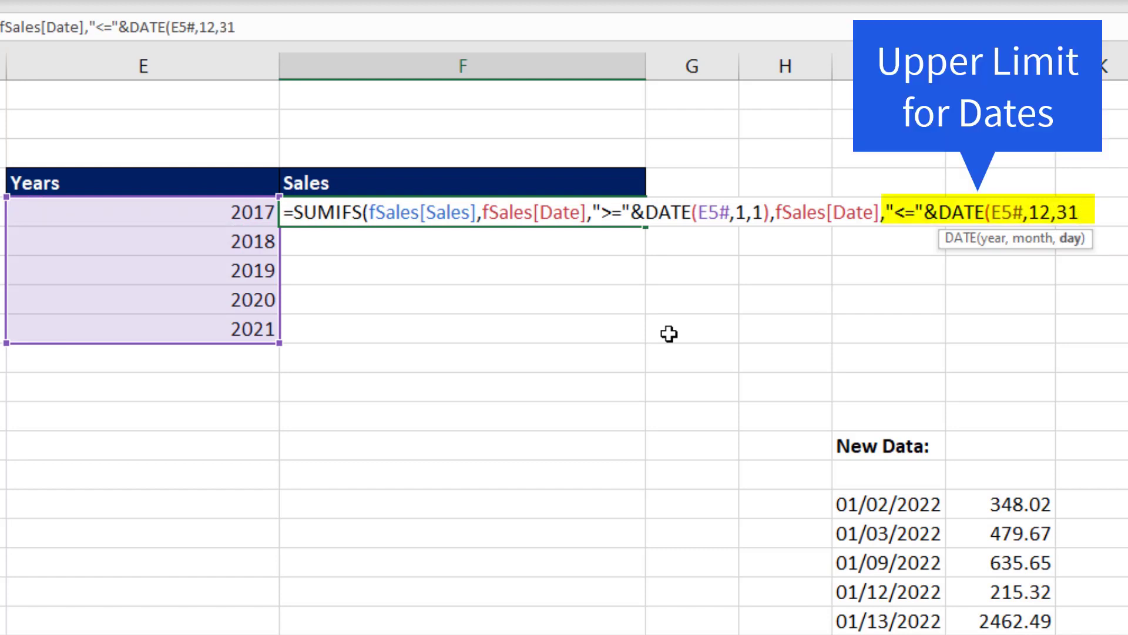
text()))
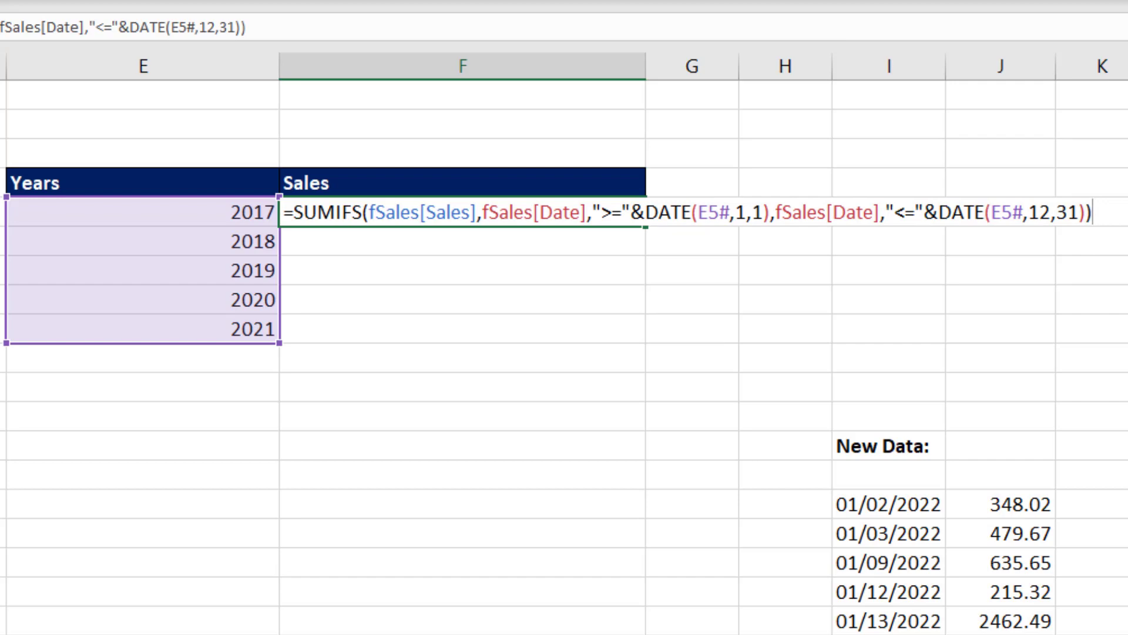
key(Return)
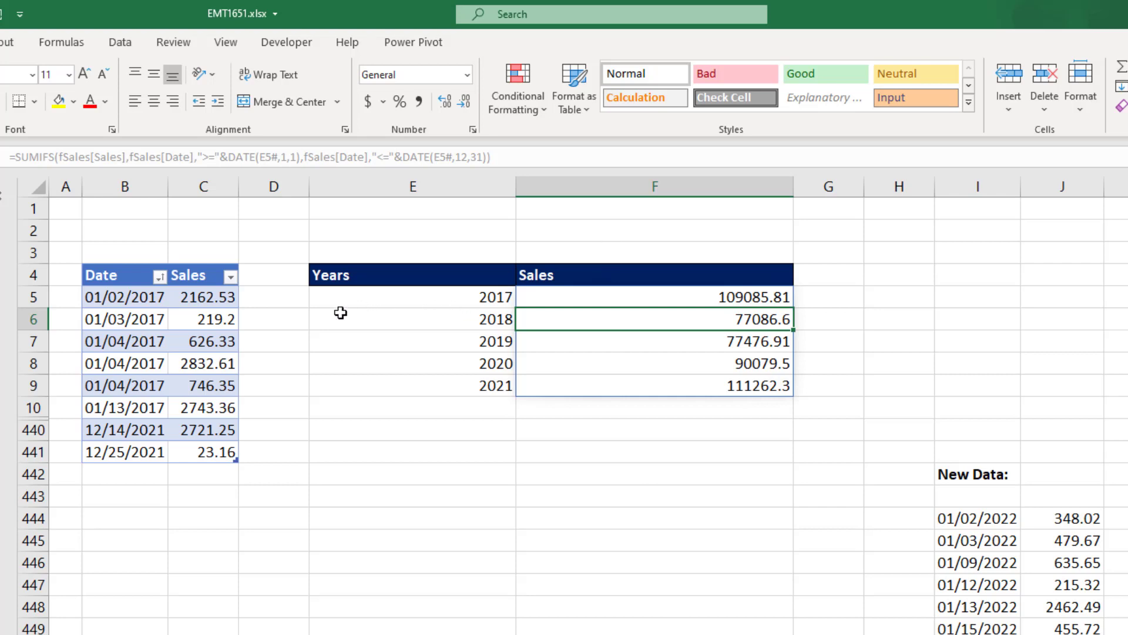
Step: Select E5:F441 and start a new formula-based conditional formatting rule
mouse_move(335, 302)
mouse_down()
mouse_move(630, 315)
mouse_move(627, 584)
mouse_up()
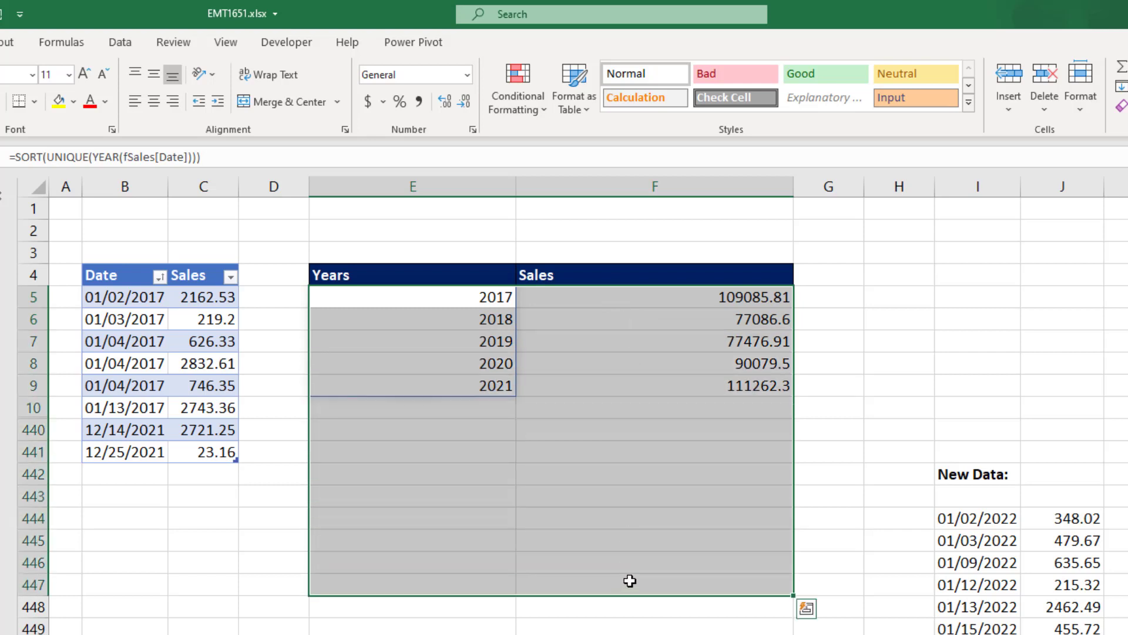
click(541, 102)
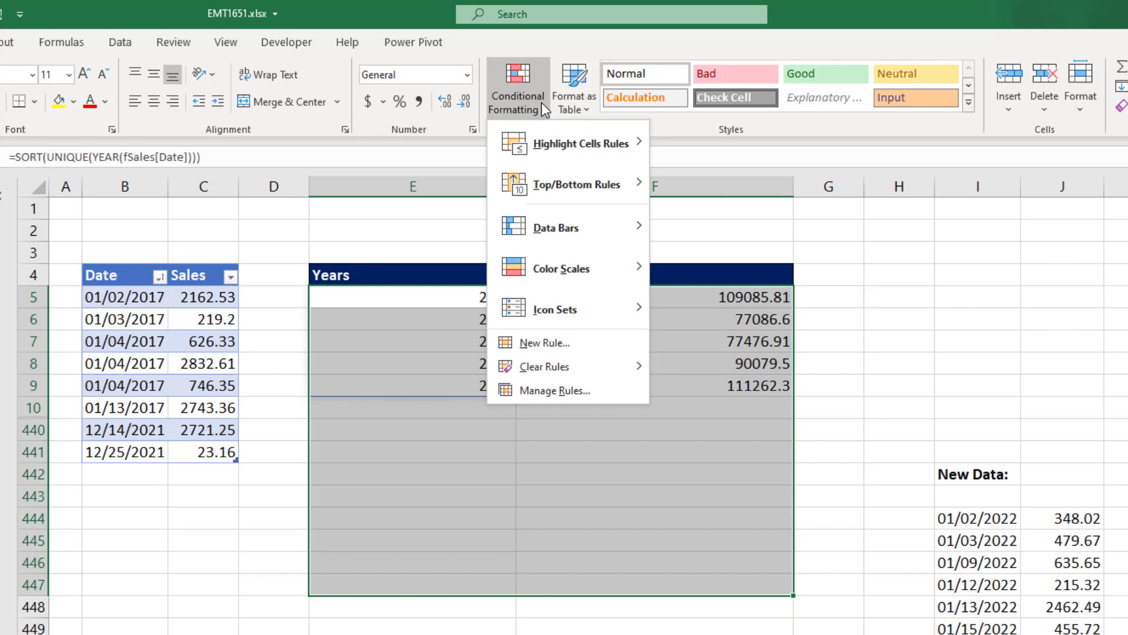
click(570, 349)
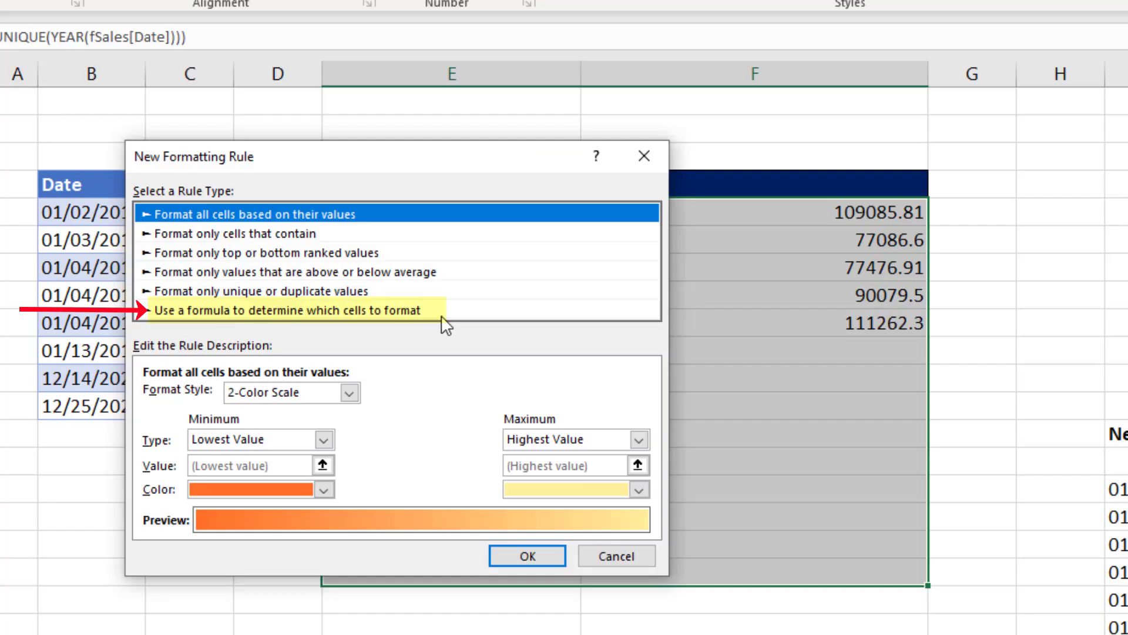
click(440, 311)
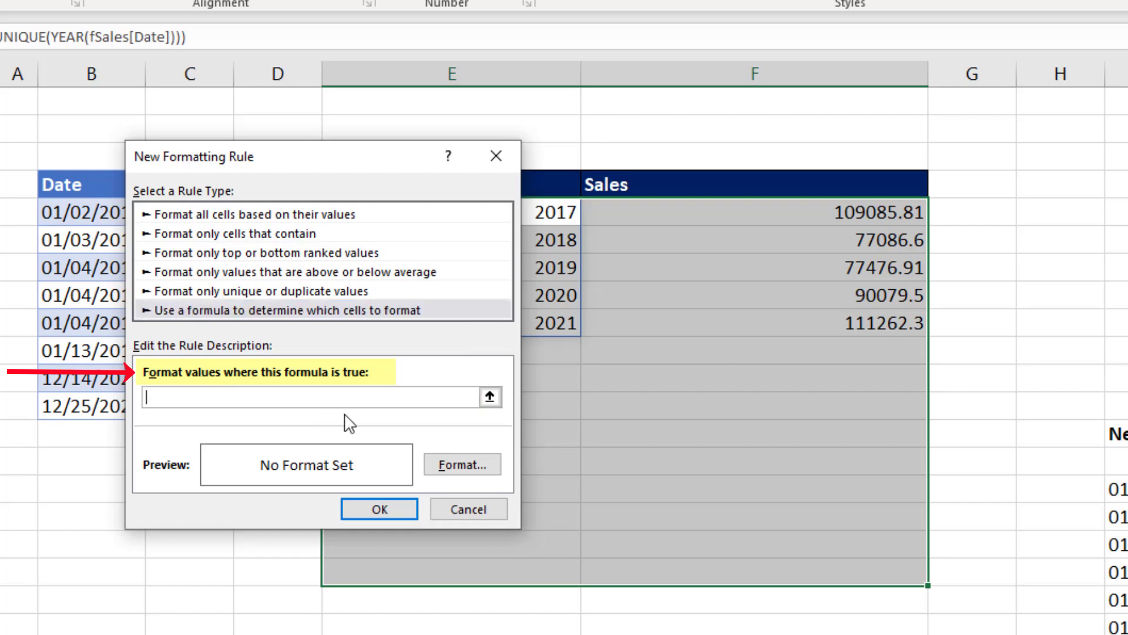
Step: Enter the rule formula =ISNUMBER(E5) with E5 as a fully relative reference
mouse_move(312, 166)
mouse_down()
mouse_move(510, 213)
mouse_move(907, 227)
mouse_move(821, 223)
mouse_up()
text(=I)
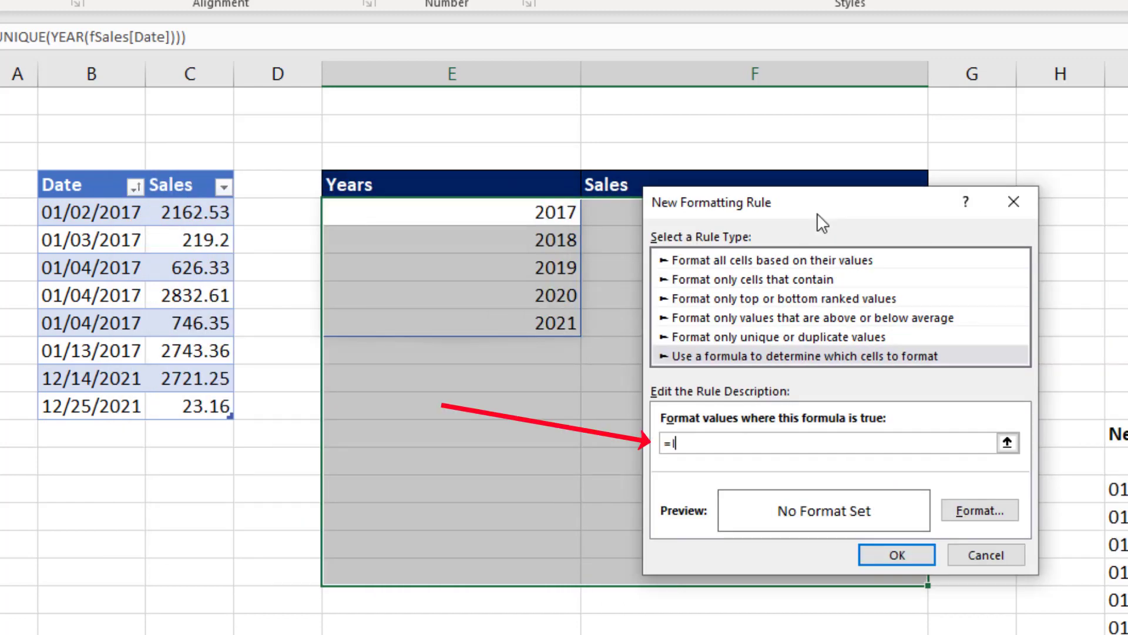
text(SNUMBER()
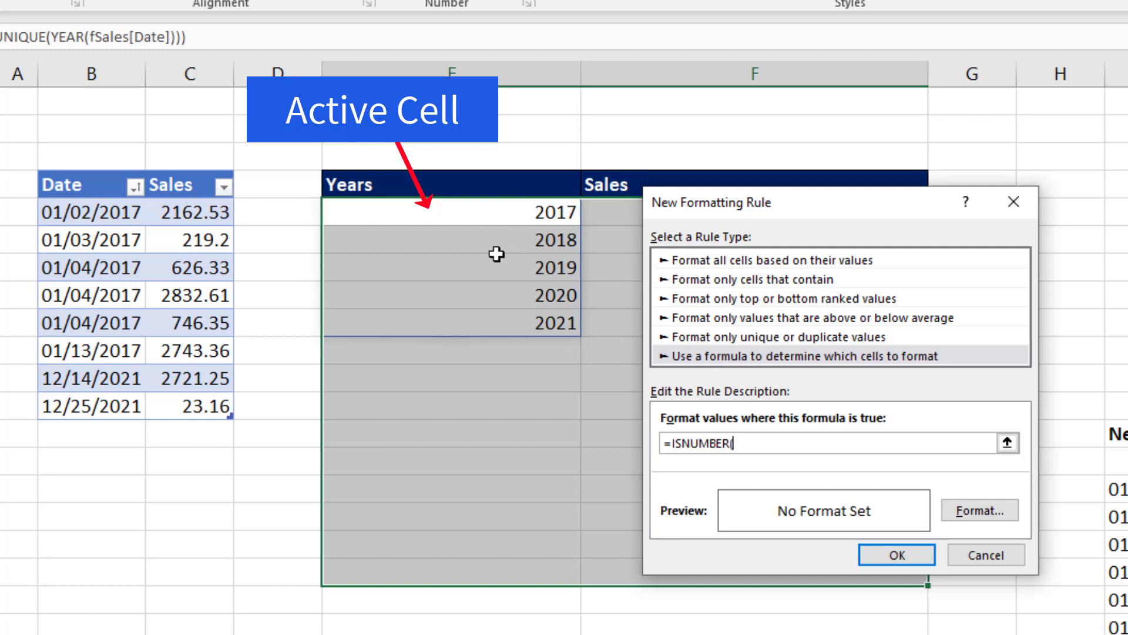
click(496, 213)
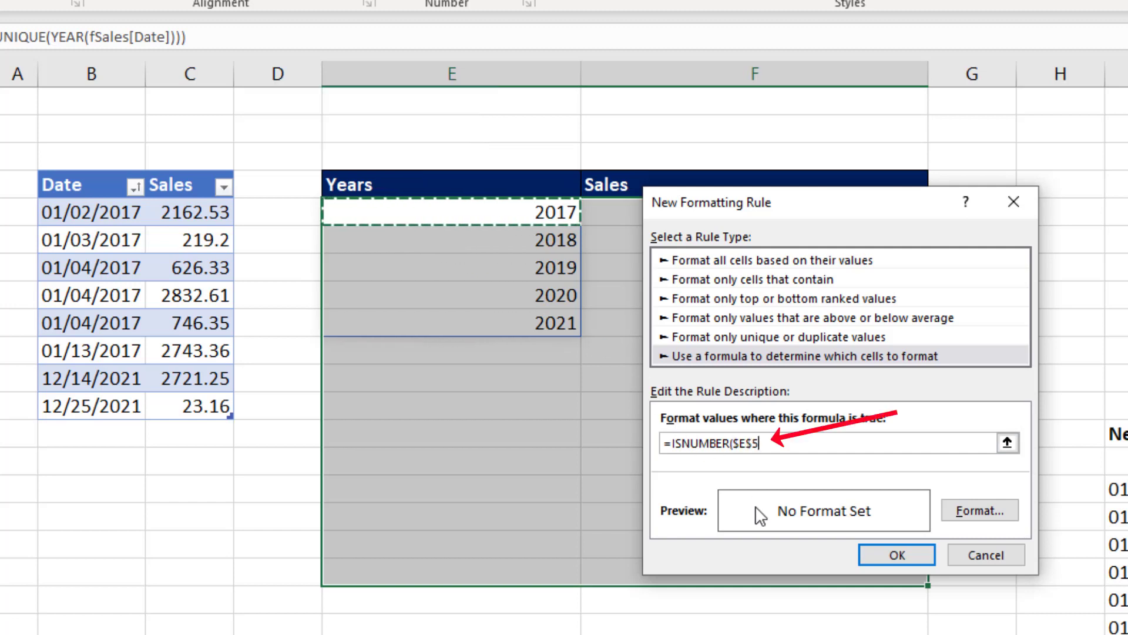
key(F4)
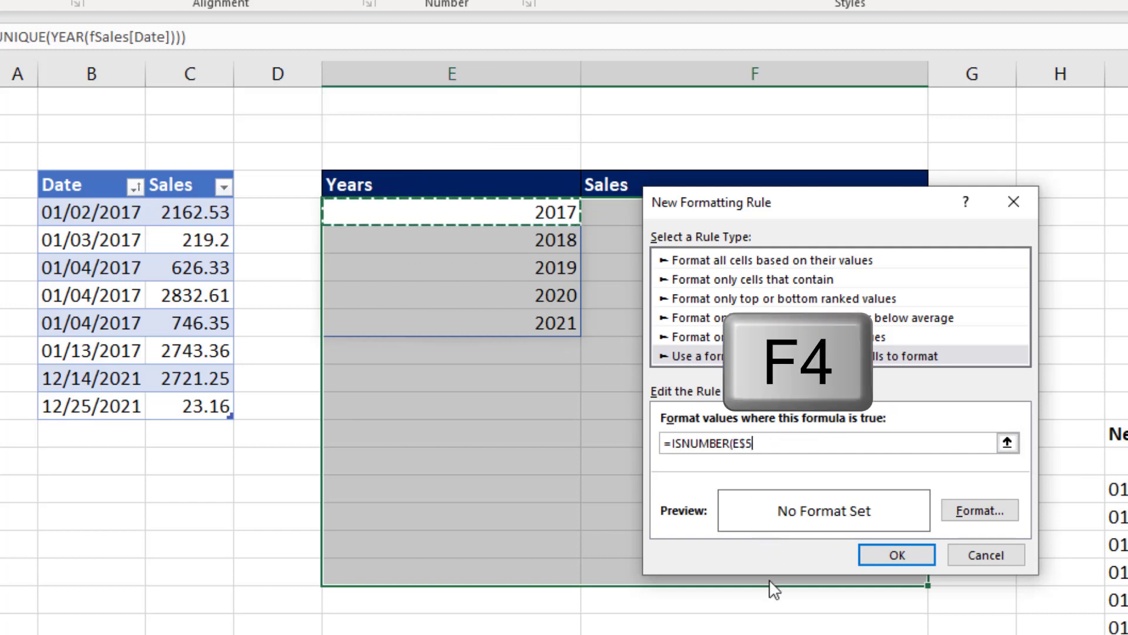
key(F4)
key(F4)
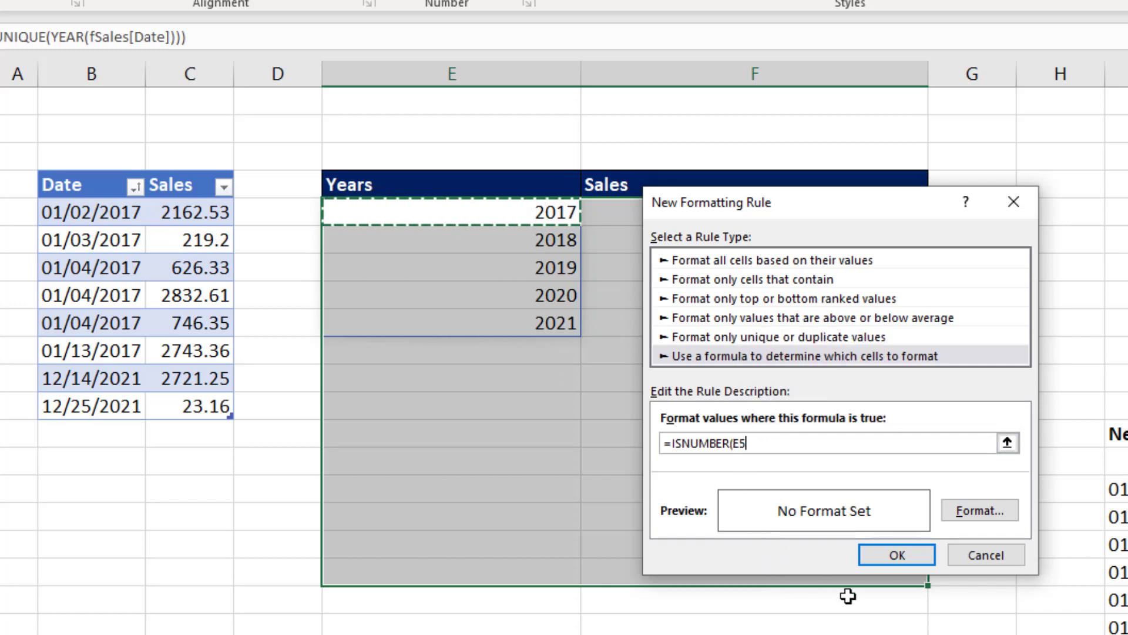
text())
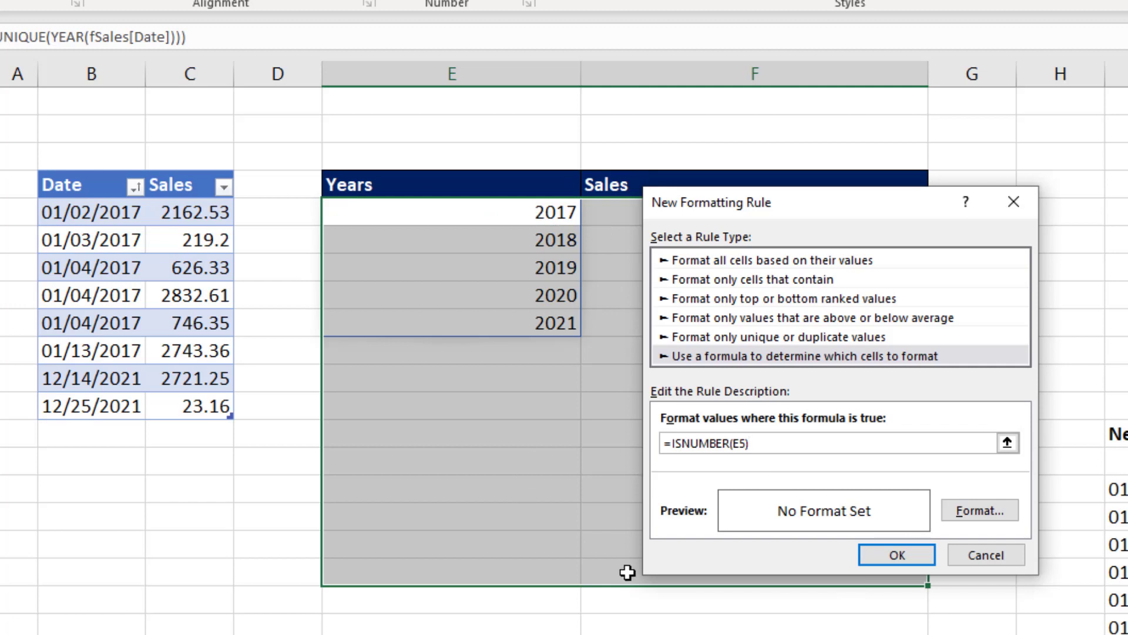
Step: Give the rule a light-green fill and outline border, then finish creating it
click(979, 511)
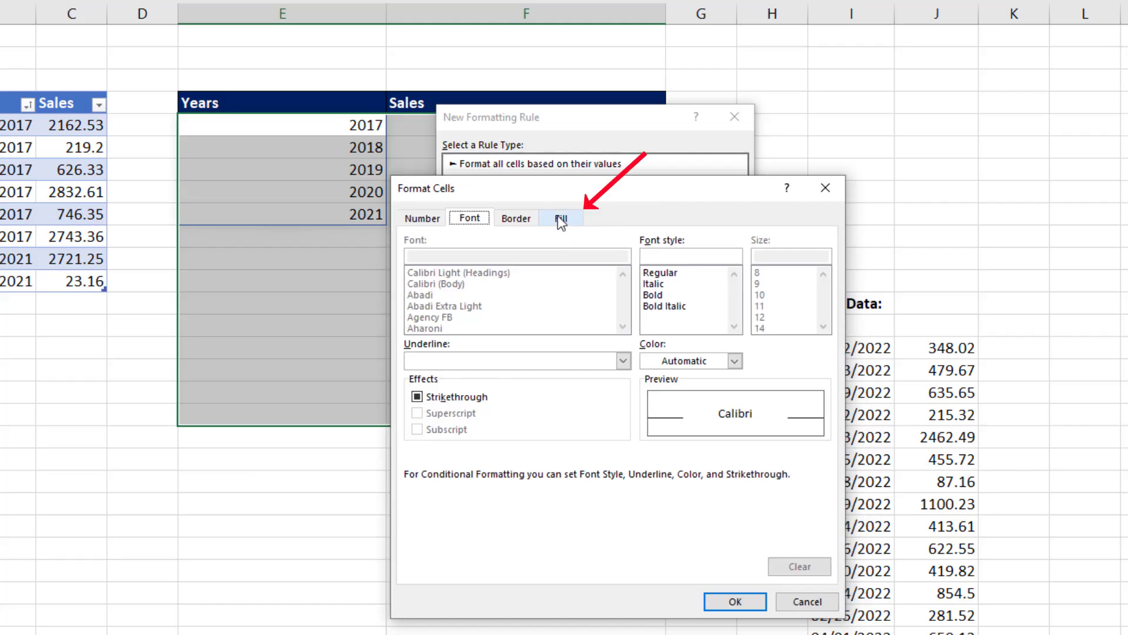
click(559, 217)
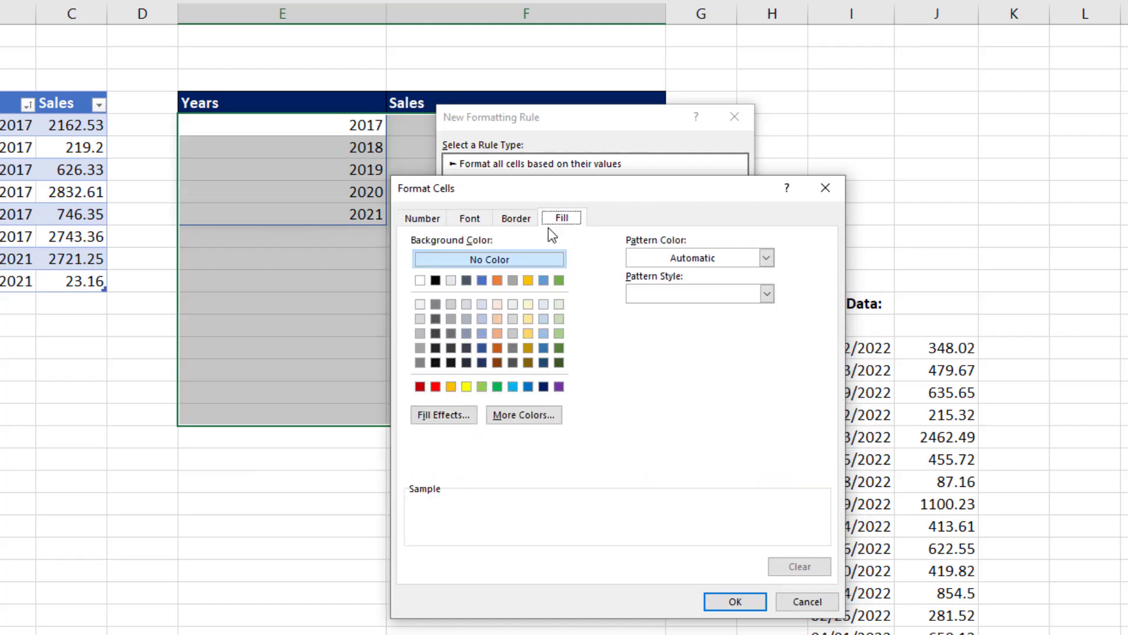
click(498, 415)
click(347, 170)
click(516, 218)
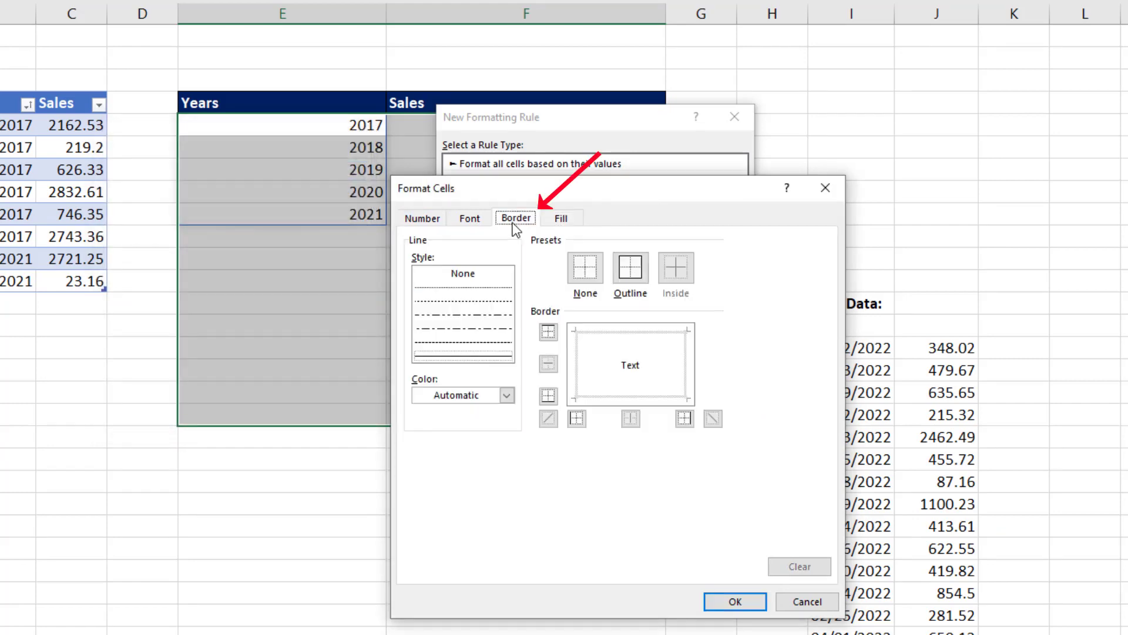
click(632, 270)
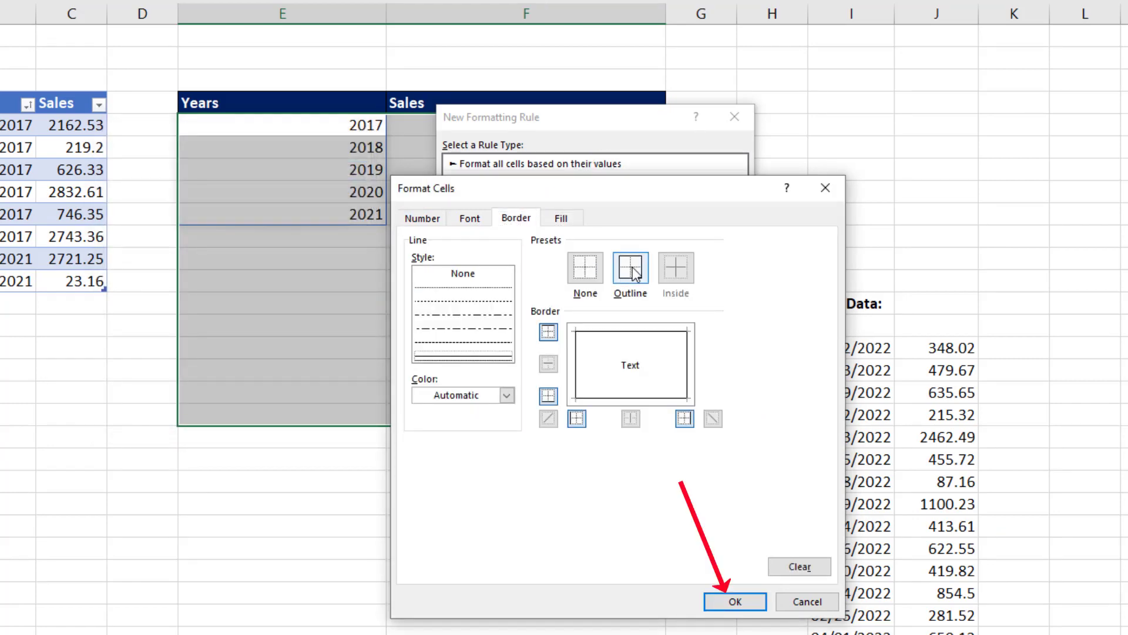
click(735, 601)
click(643, 402)
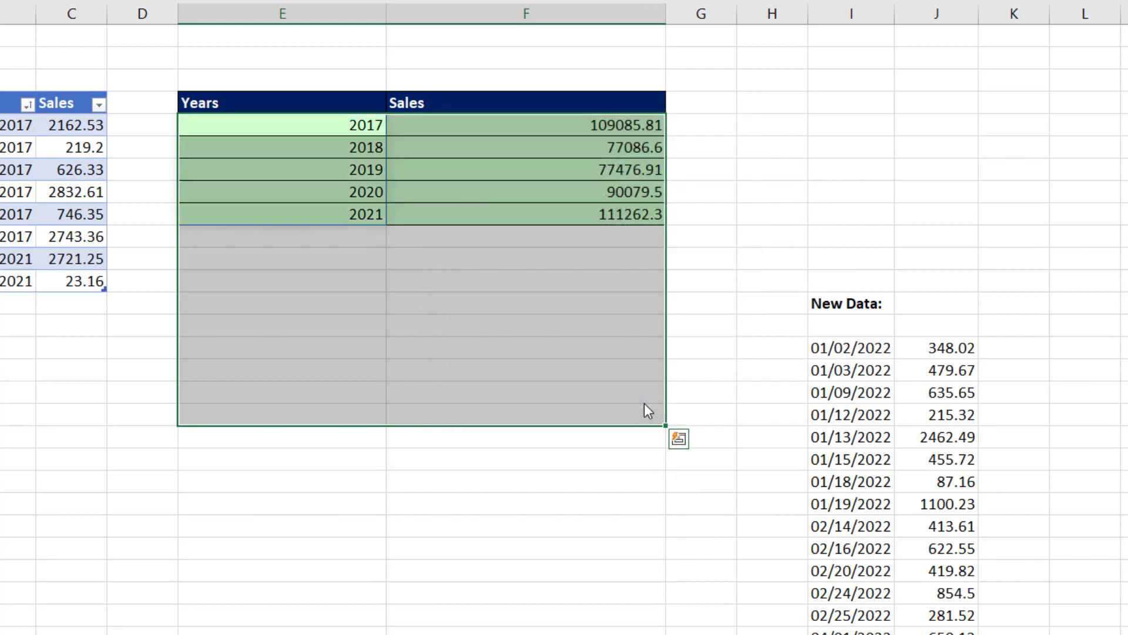
Step: Format the column F Sales totals as Currency
drag(583, 409, 559, 124)
click(414, 68)
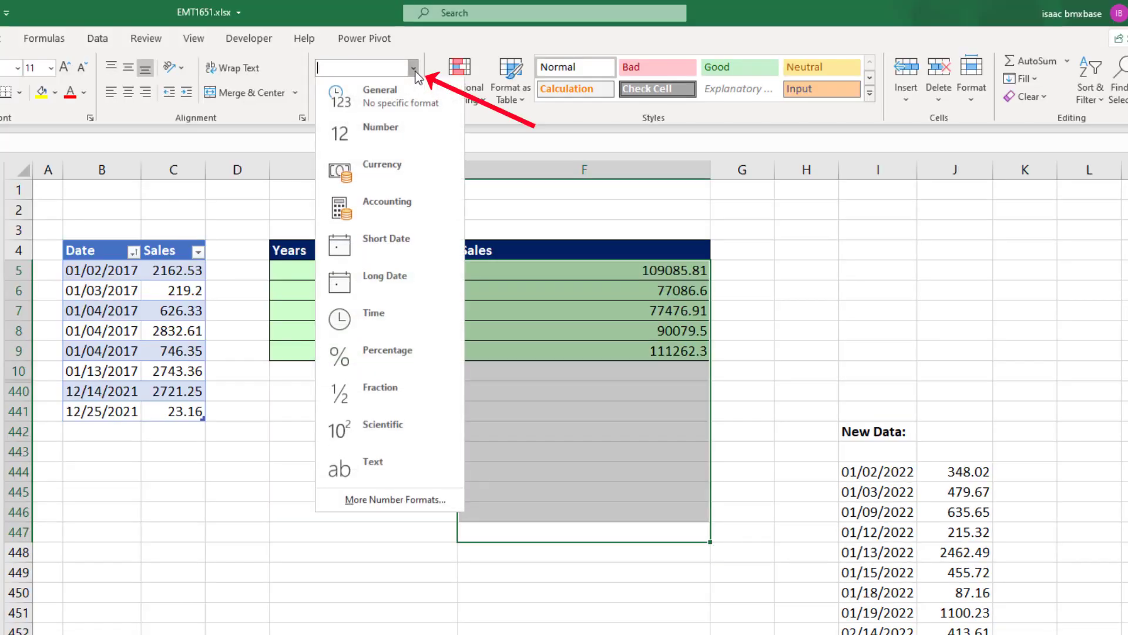
click(386, 171)
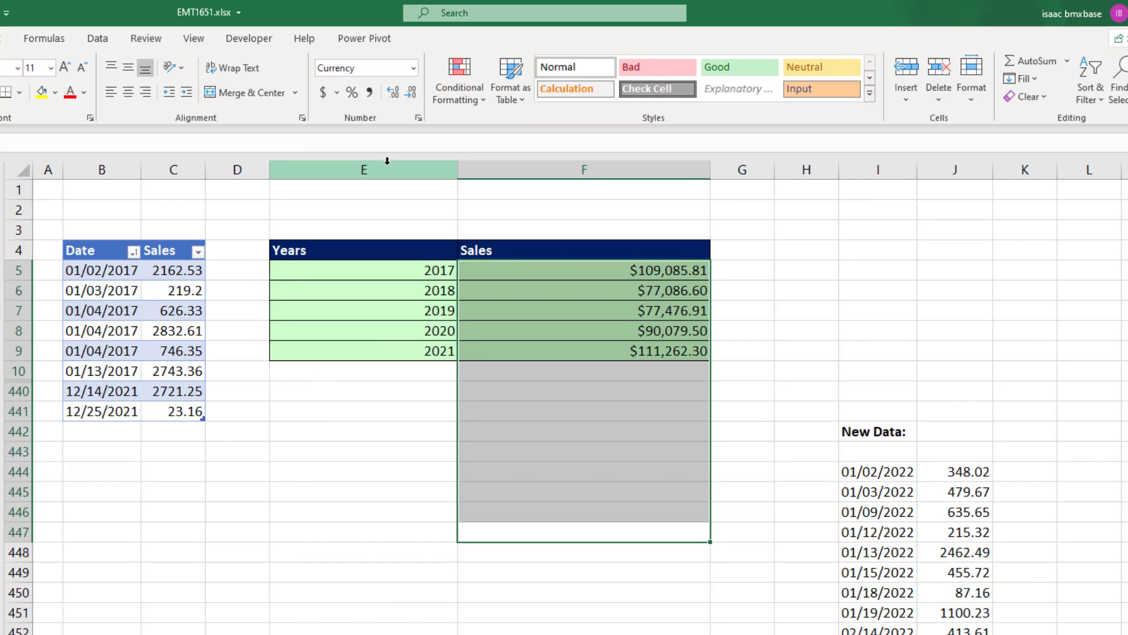
click(895, 475)
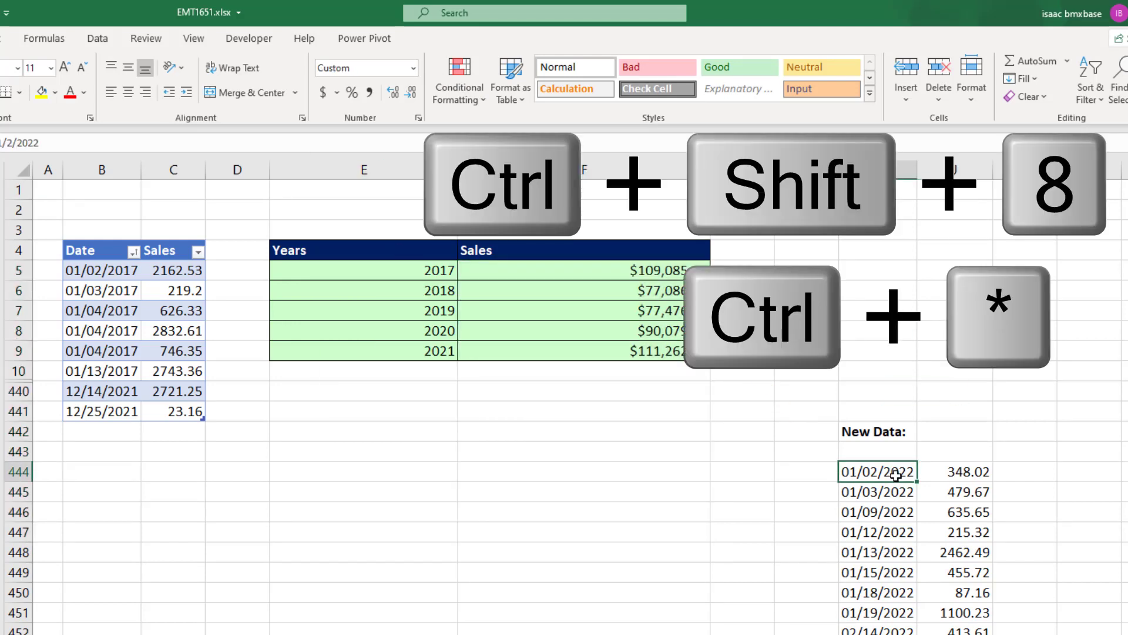
Step: Copy the 2022 New Data block and paste it into B442 below the sales table
key(ctrl+shift+8)
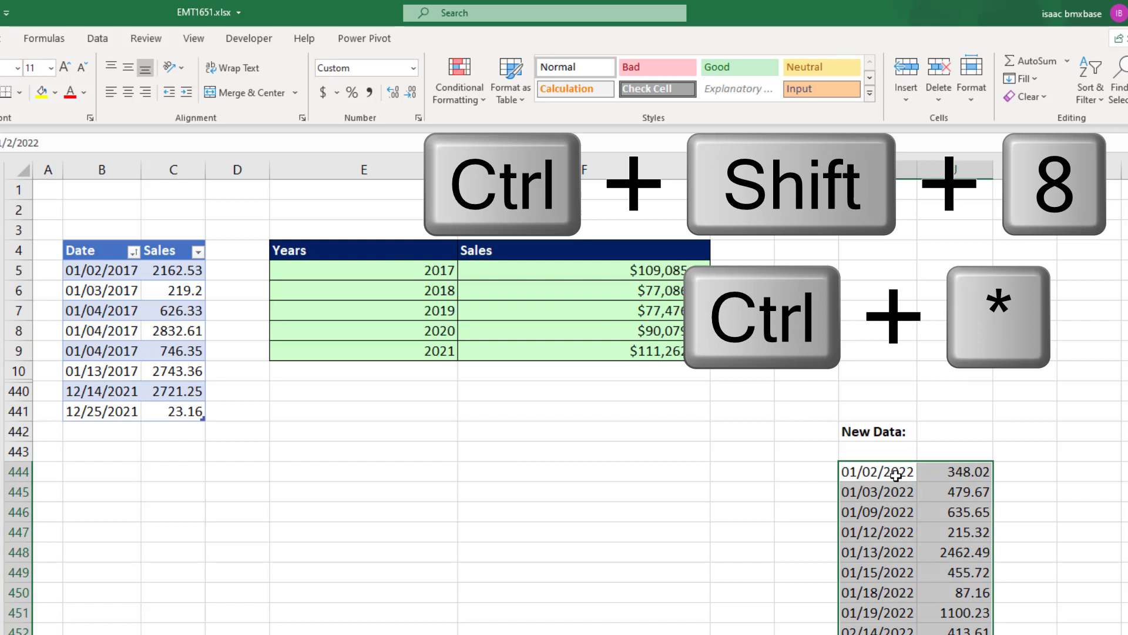
key(ctrl+c)
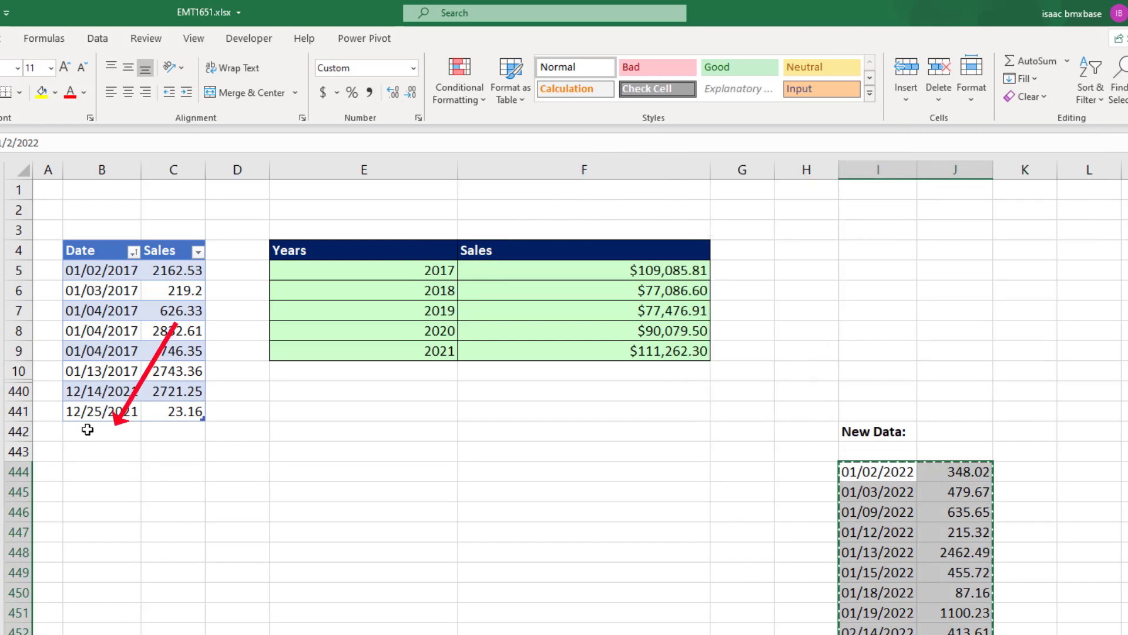
click(110, 432)
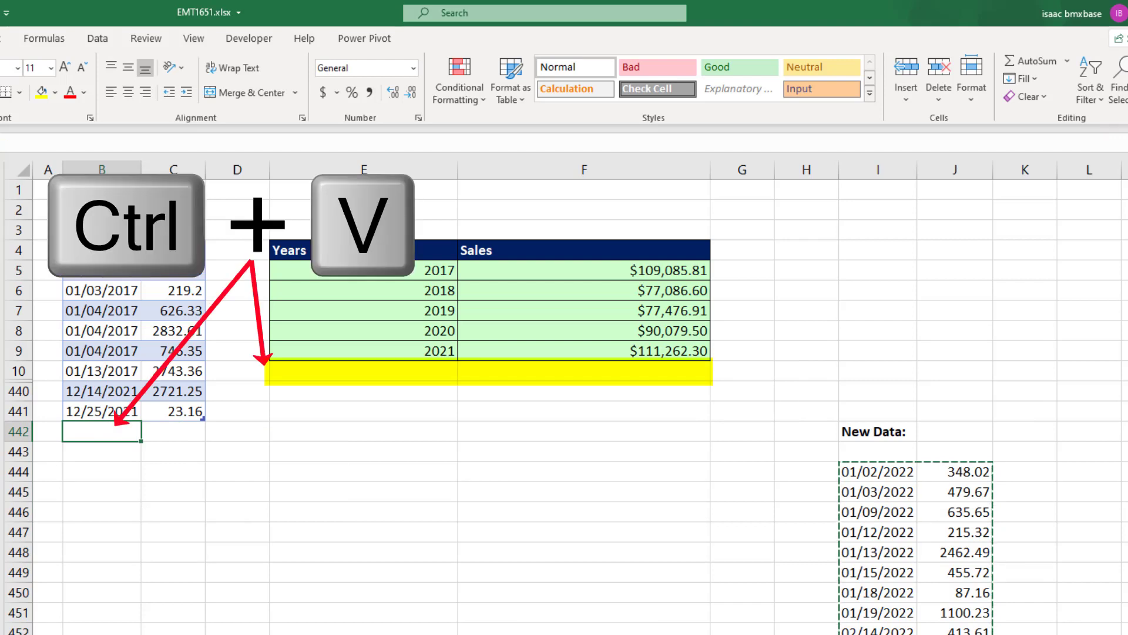
key(ctrl+v)
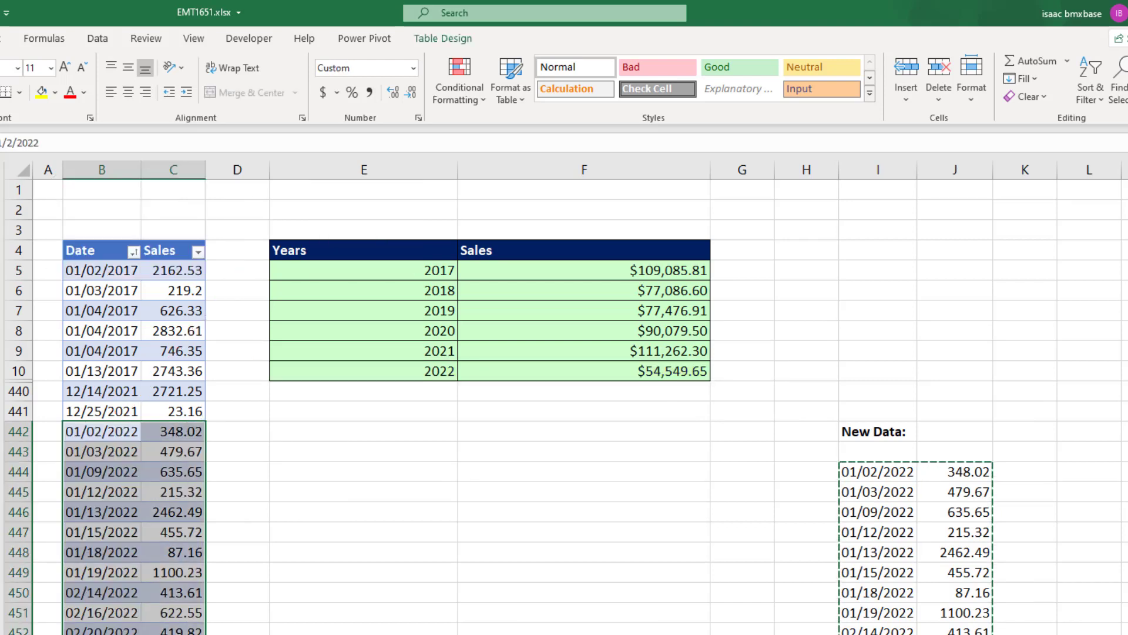